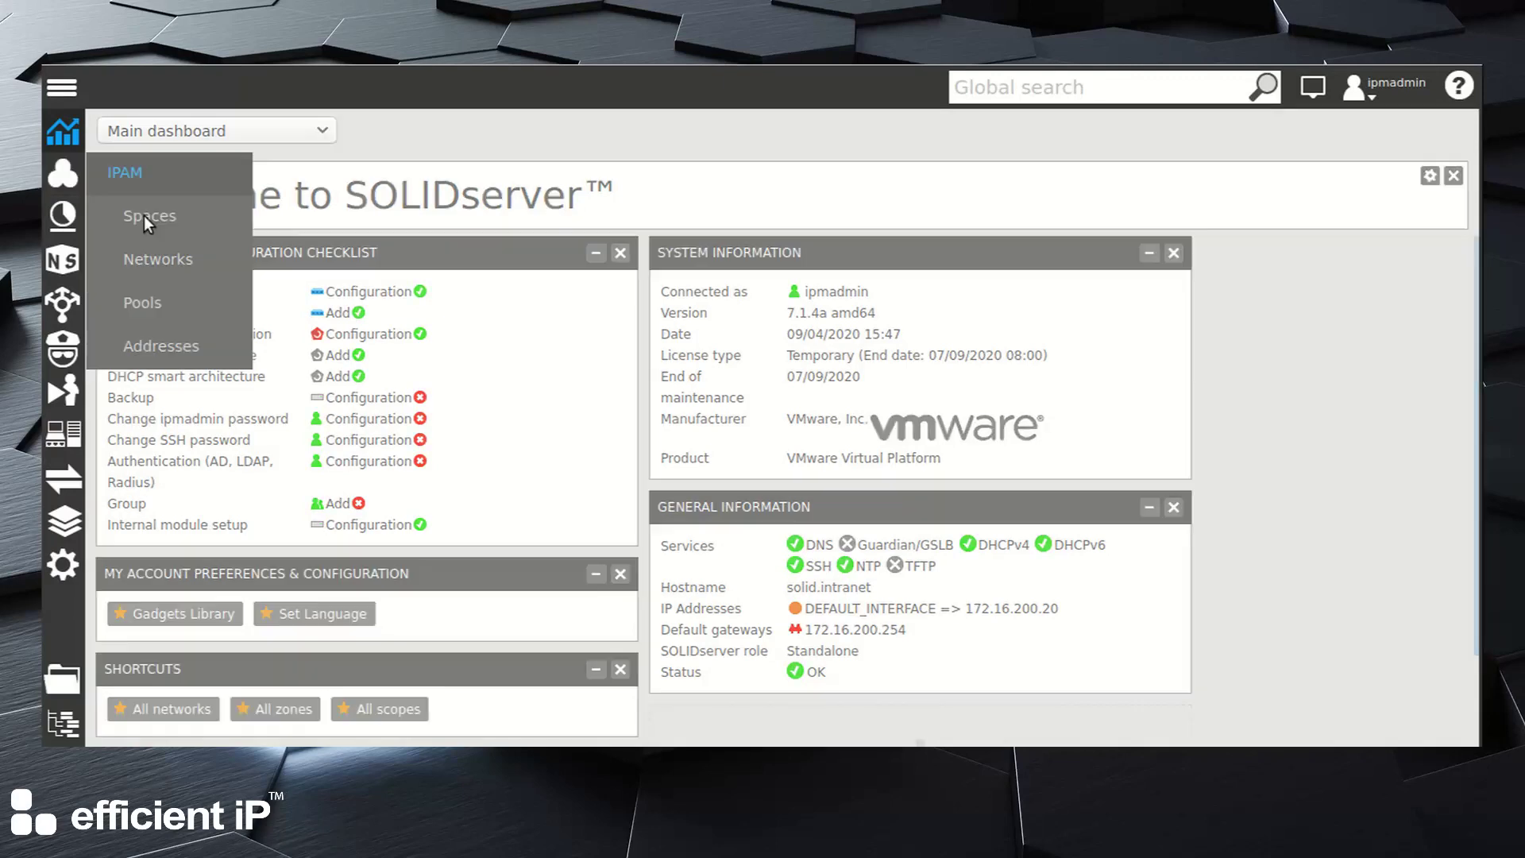
Step: Open the ACME space for editing, keep no parent space, and set its DNS server to smart.ns.acme.corp
click(148, 216)
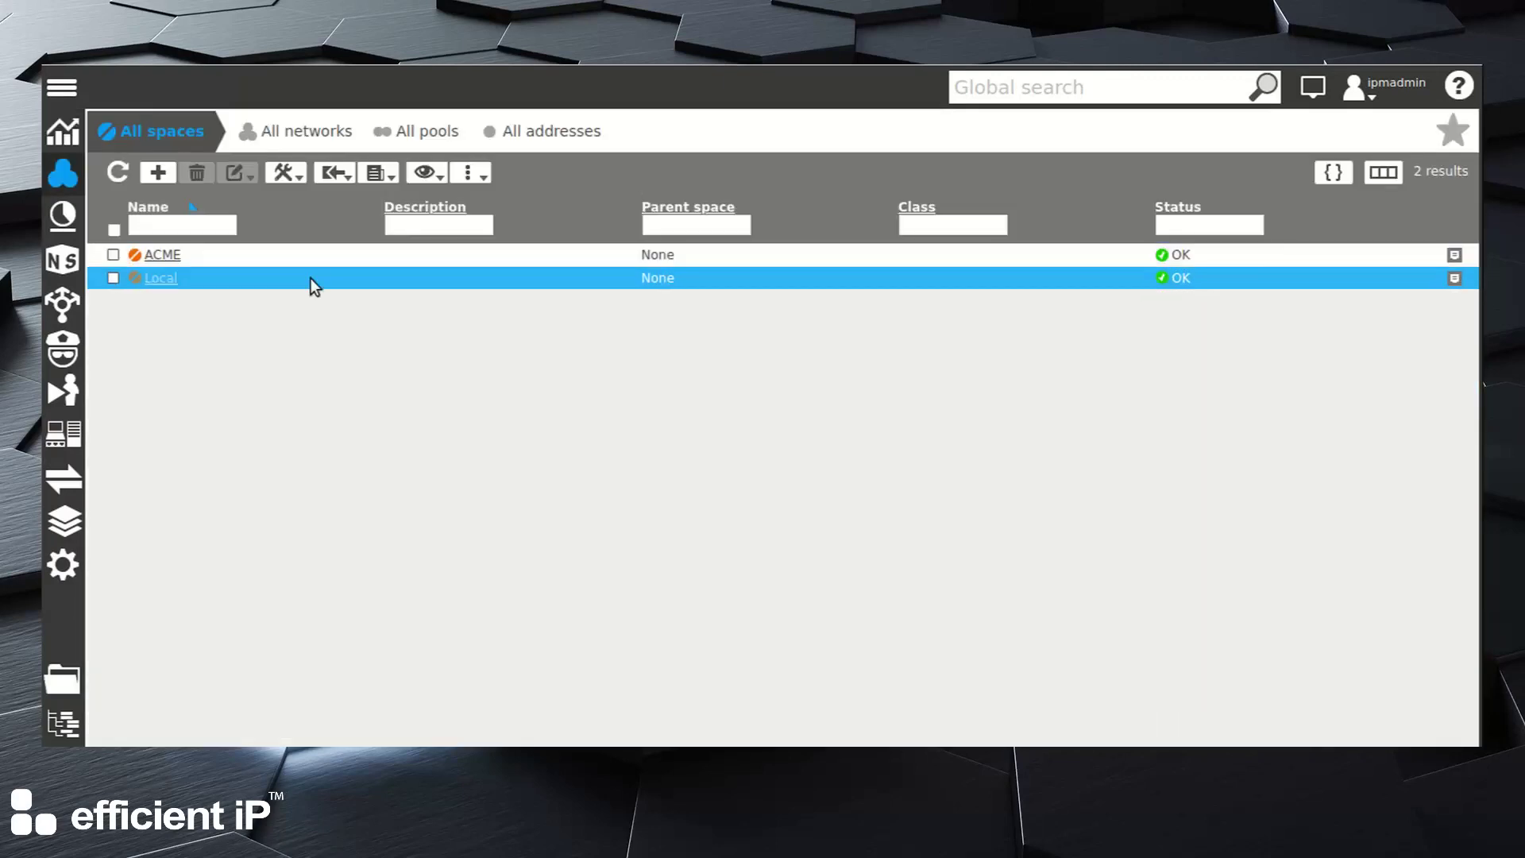
click(1454, 259)
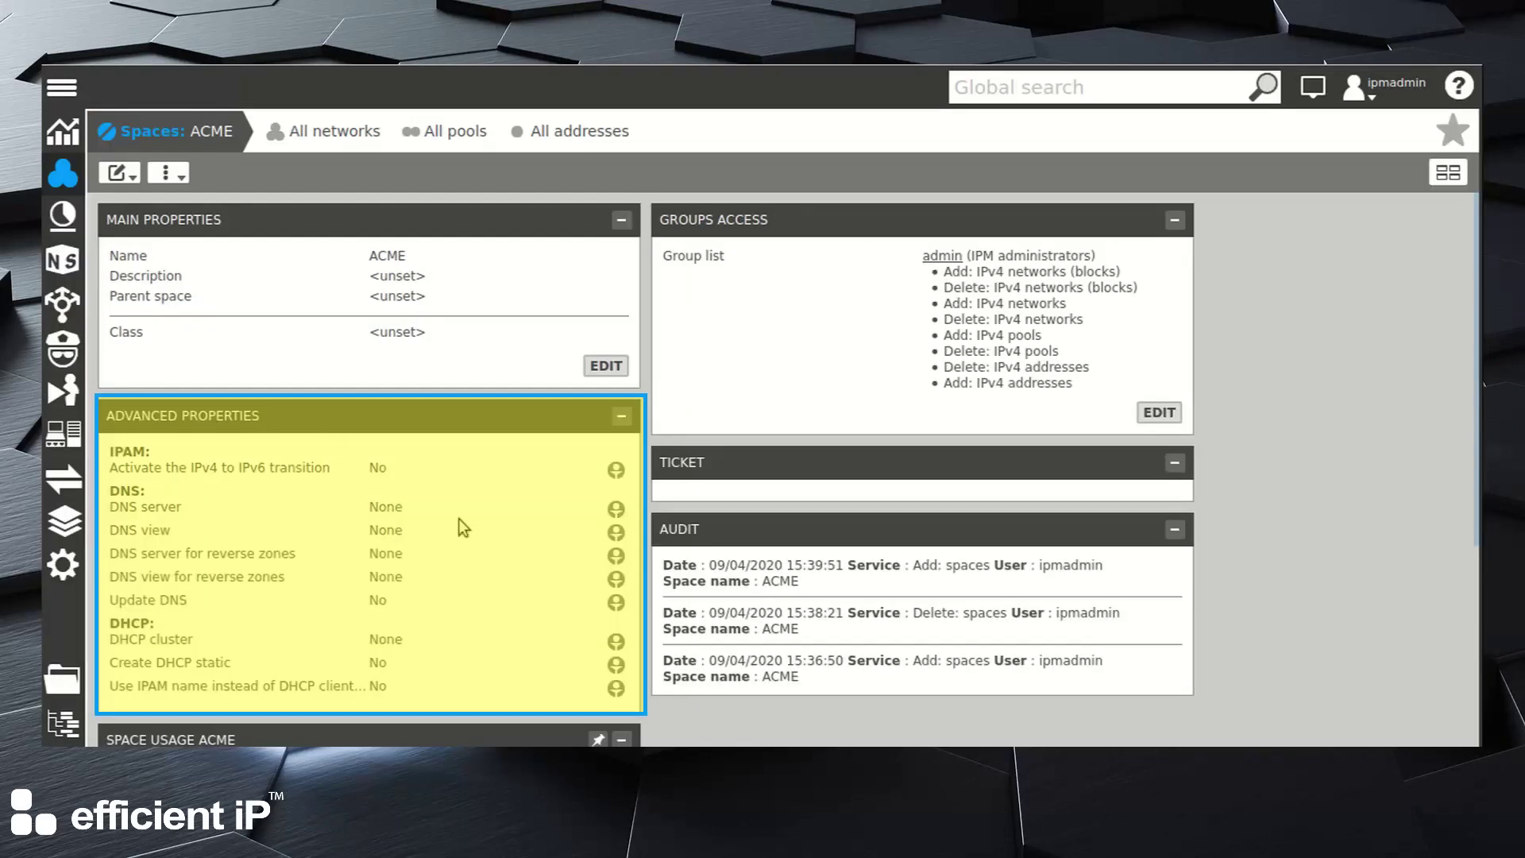
click(606, 367)
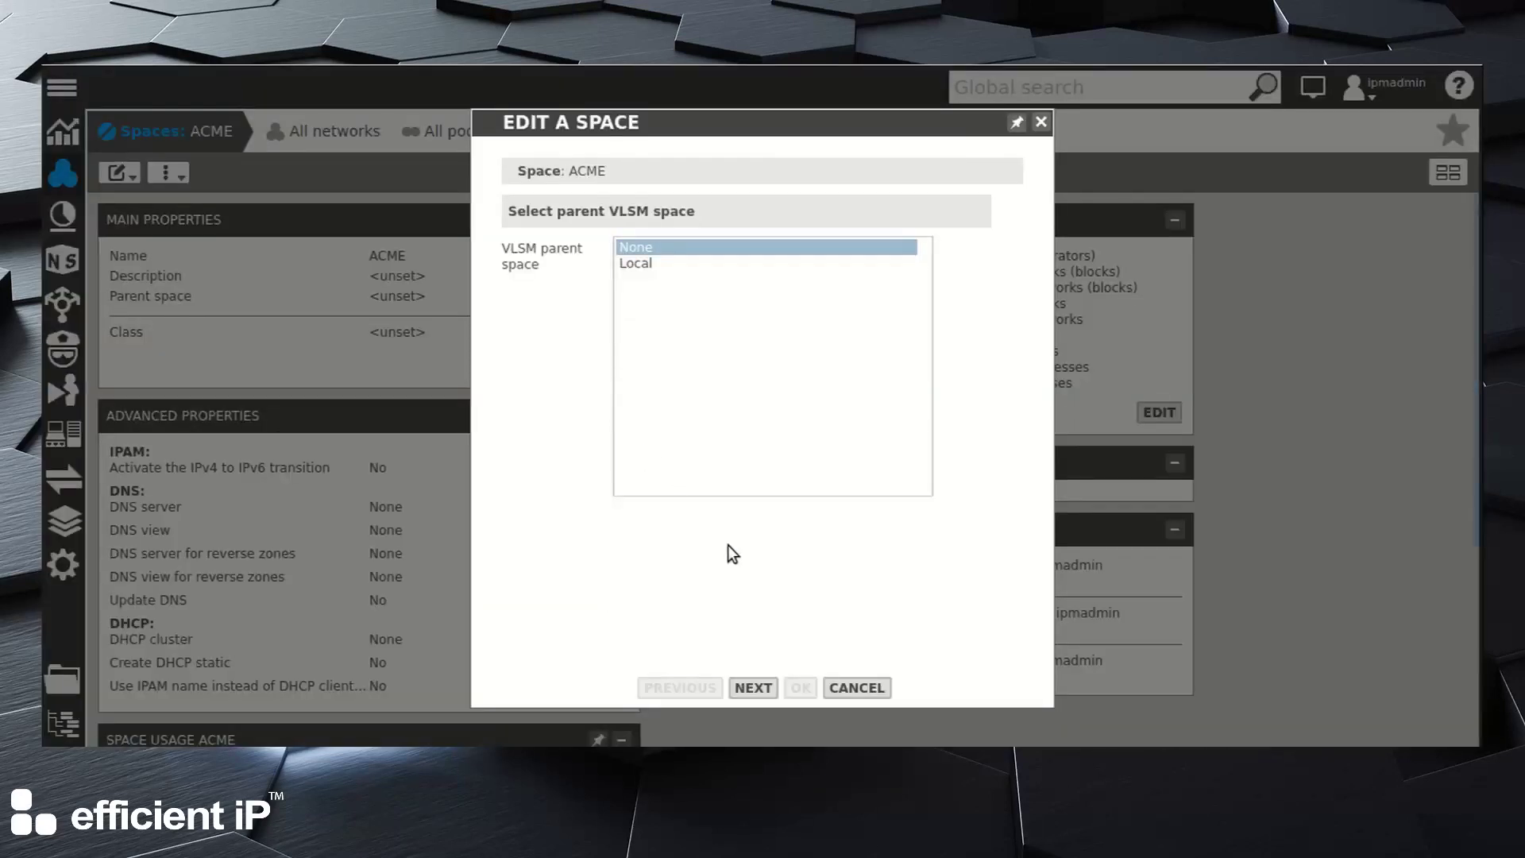
click(752, 688)
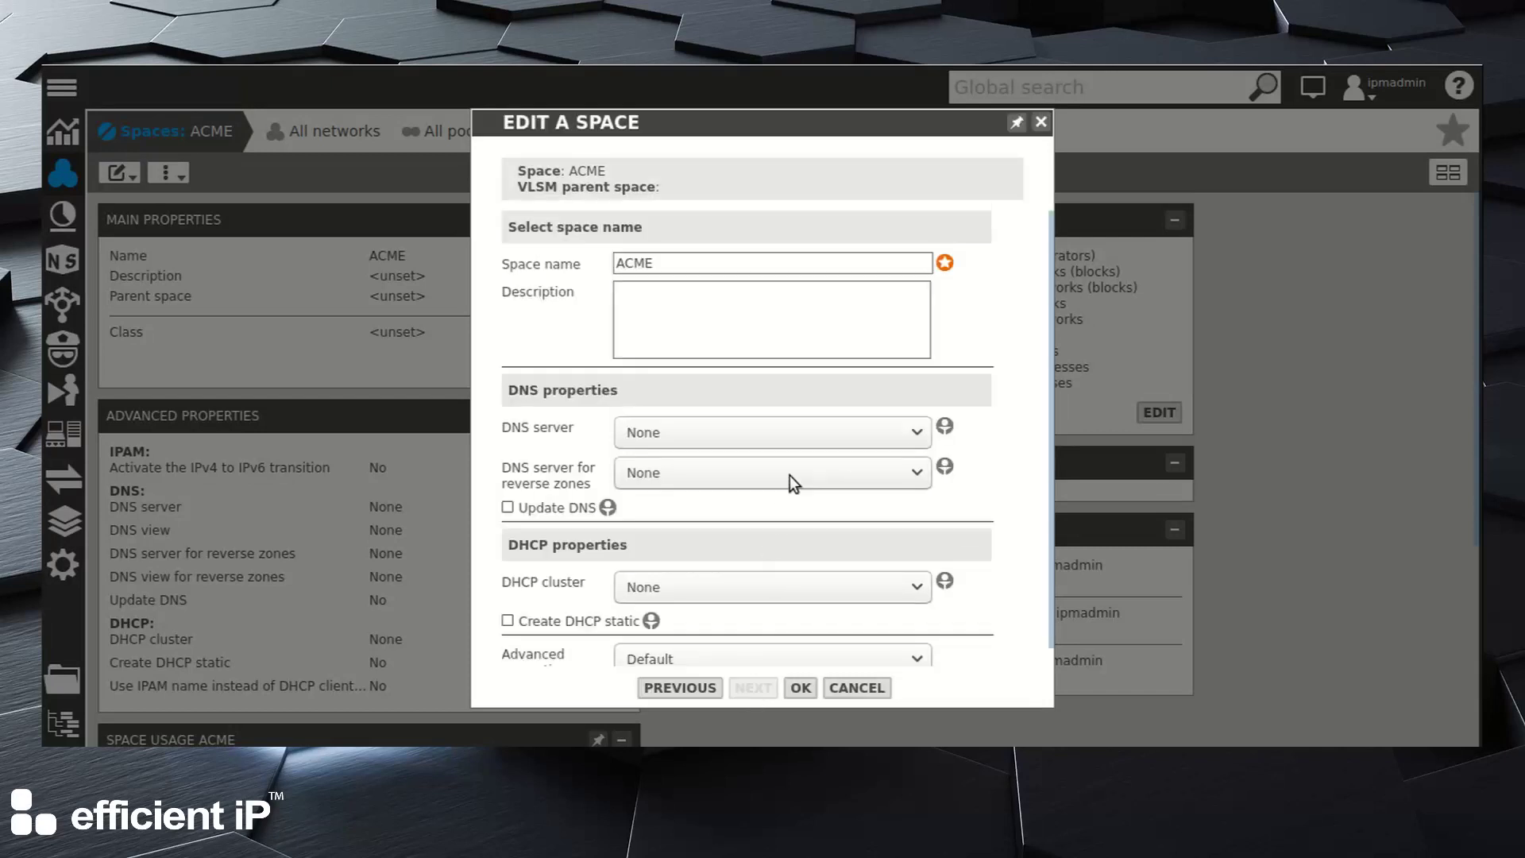
click(799, 432)
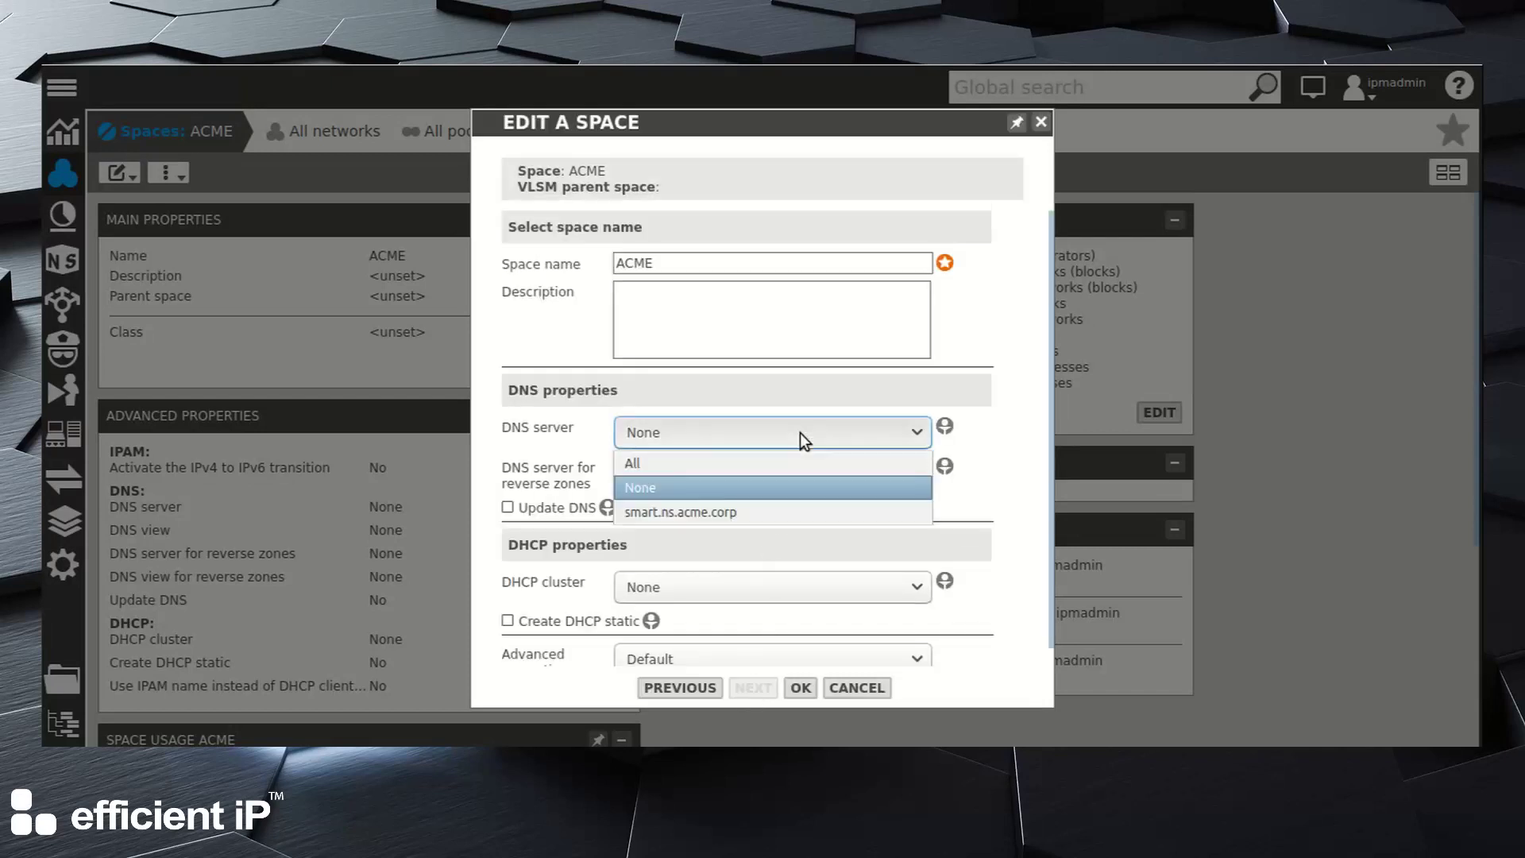
click(780, 520)
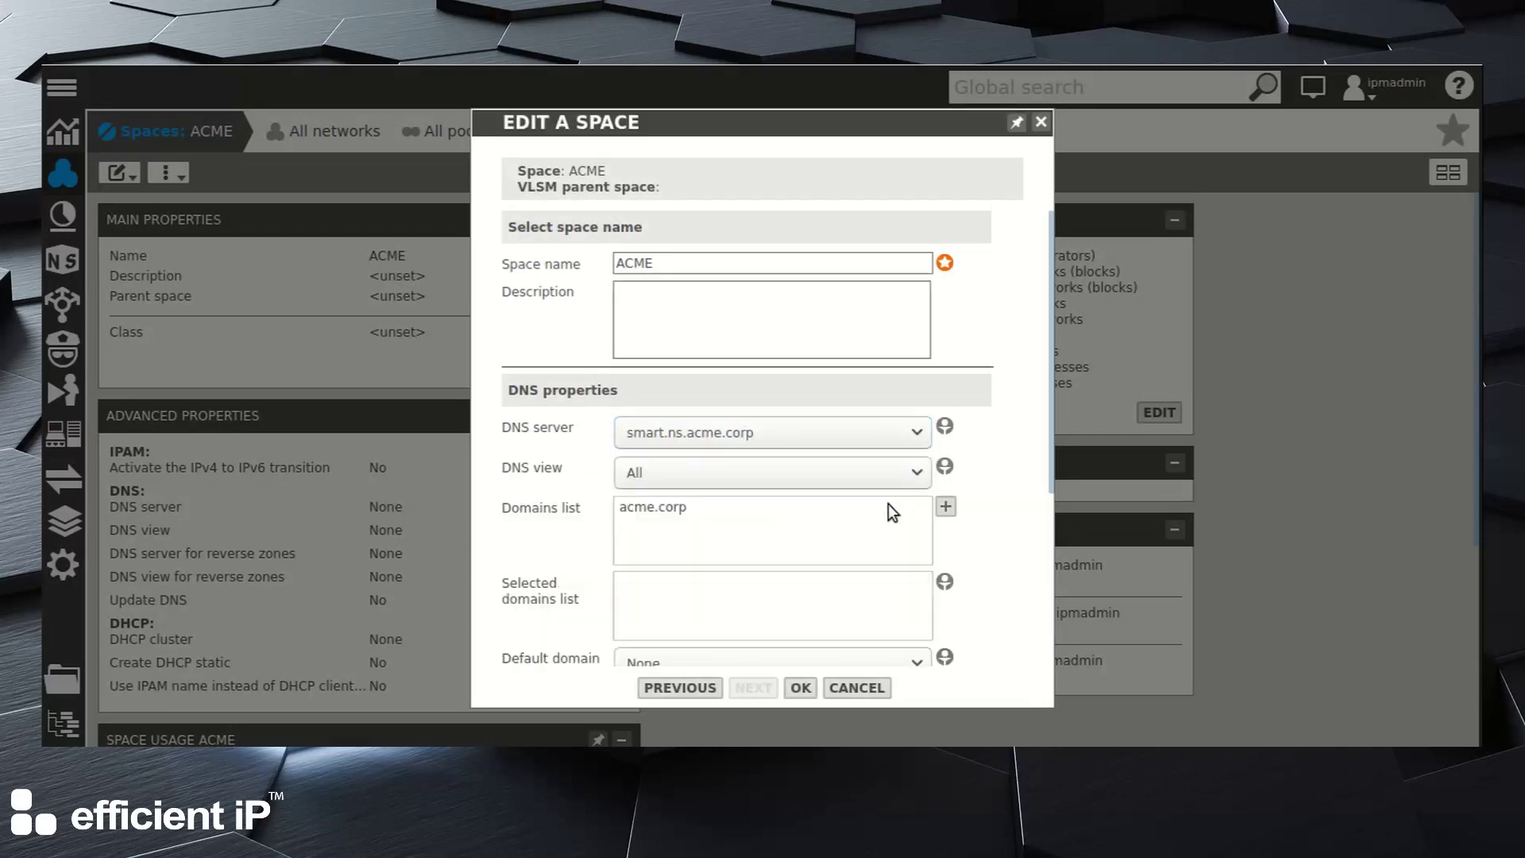
Step: Add acme.corp to the space's selected domains and make it the default domain
scroll(1009, 497, down, 3)
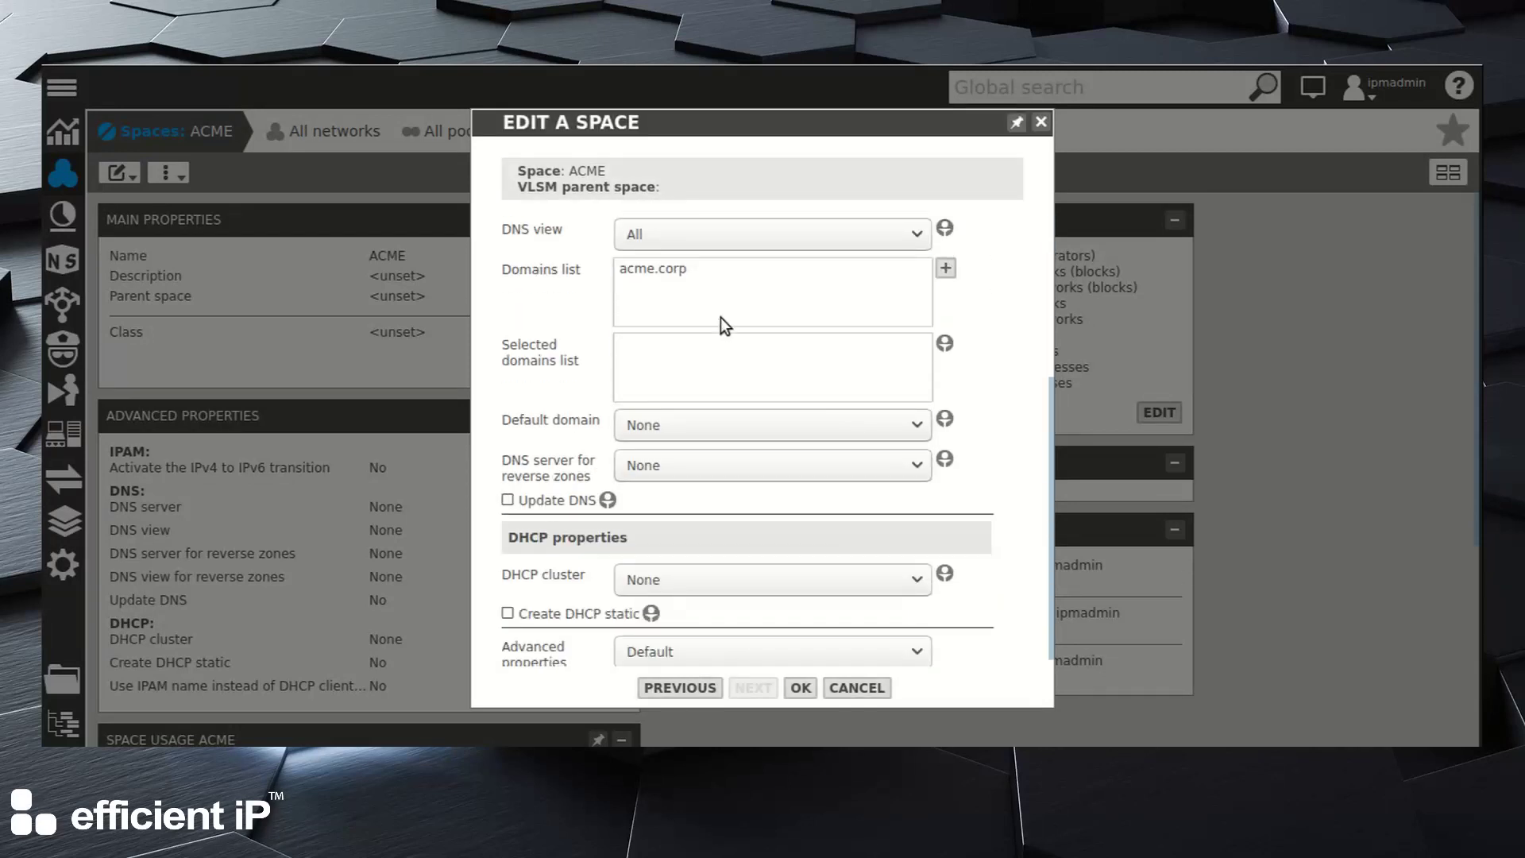
click(680, 269)
click(946, 269)
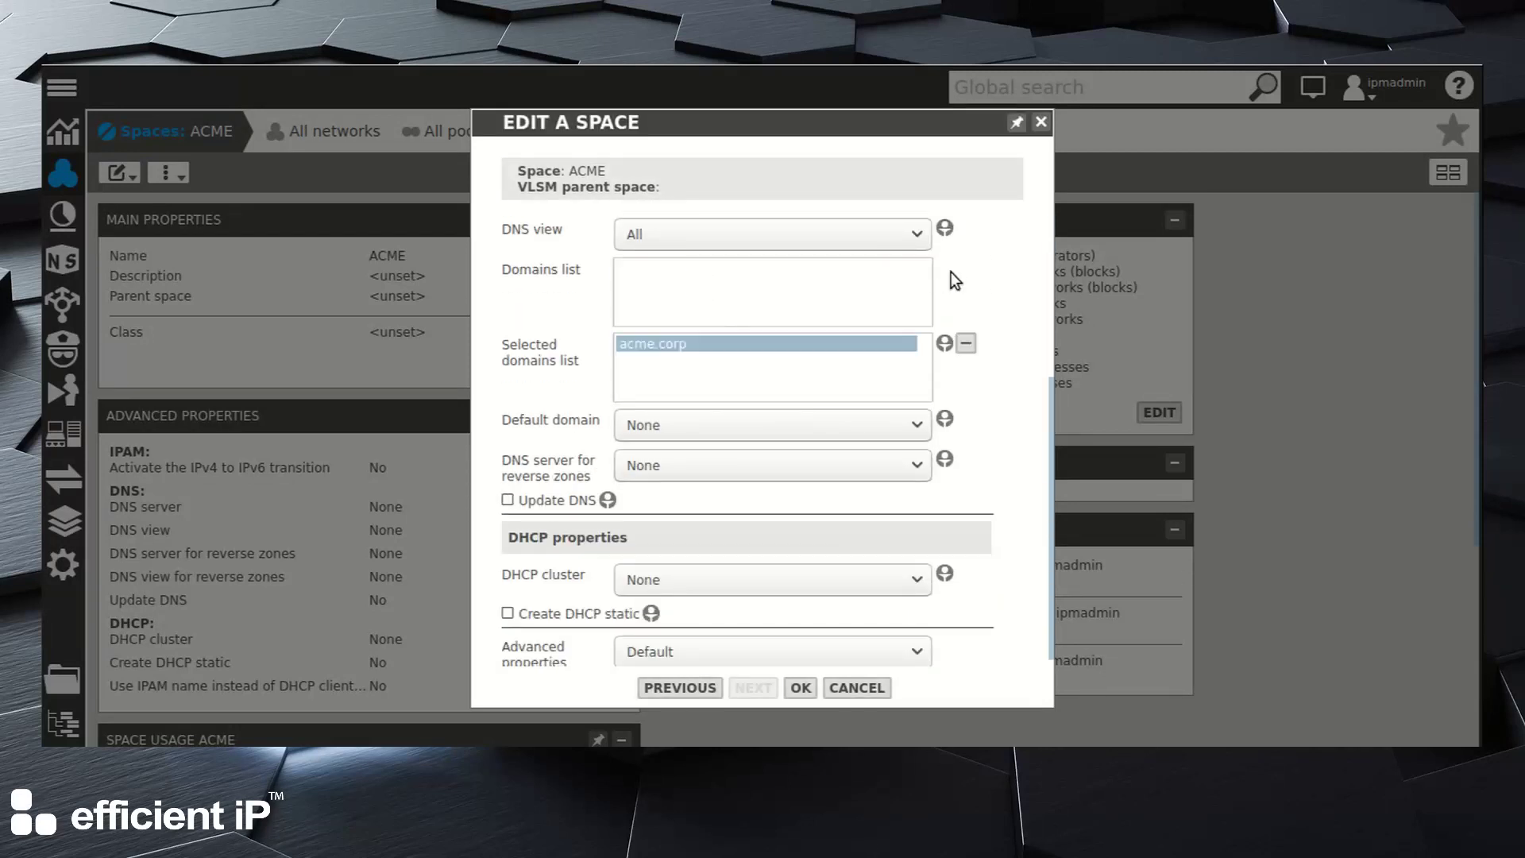
click(914, 431)
click(883, 484)
Step: Set the DNS server for reverse zones to smart.ns.acme.corp and enable Update DNS
click(889, 468)
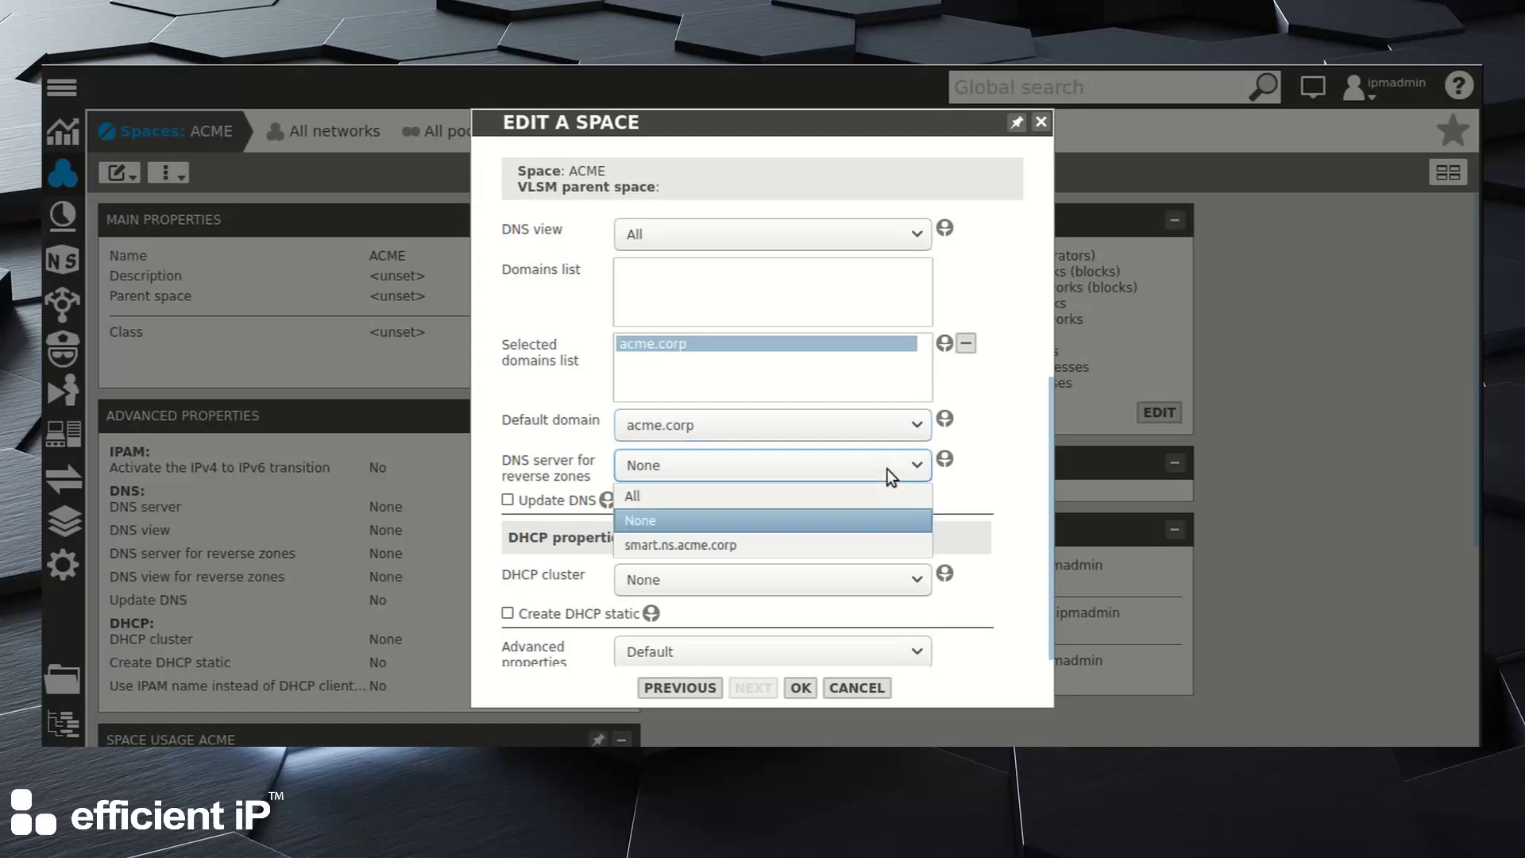
click(870, 545)
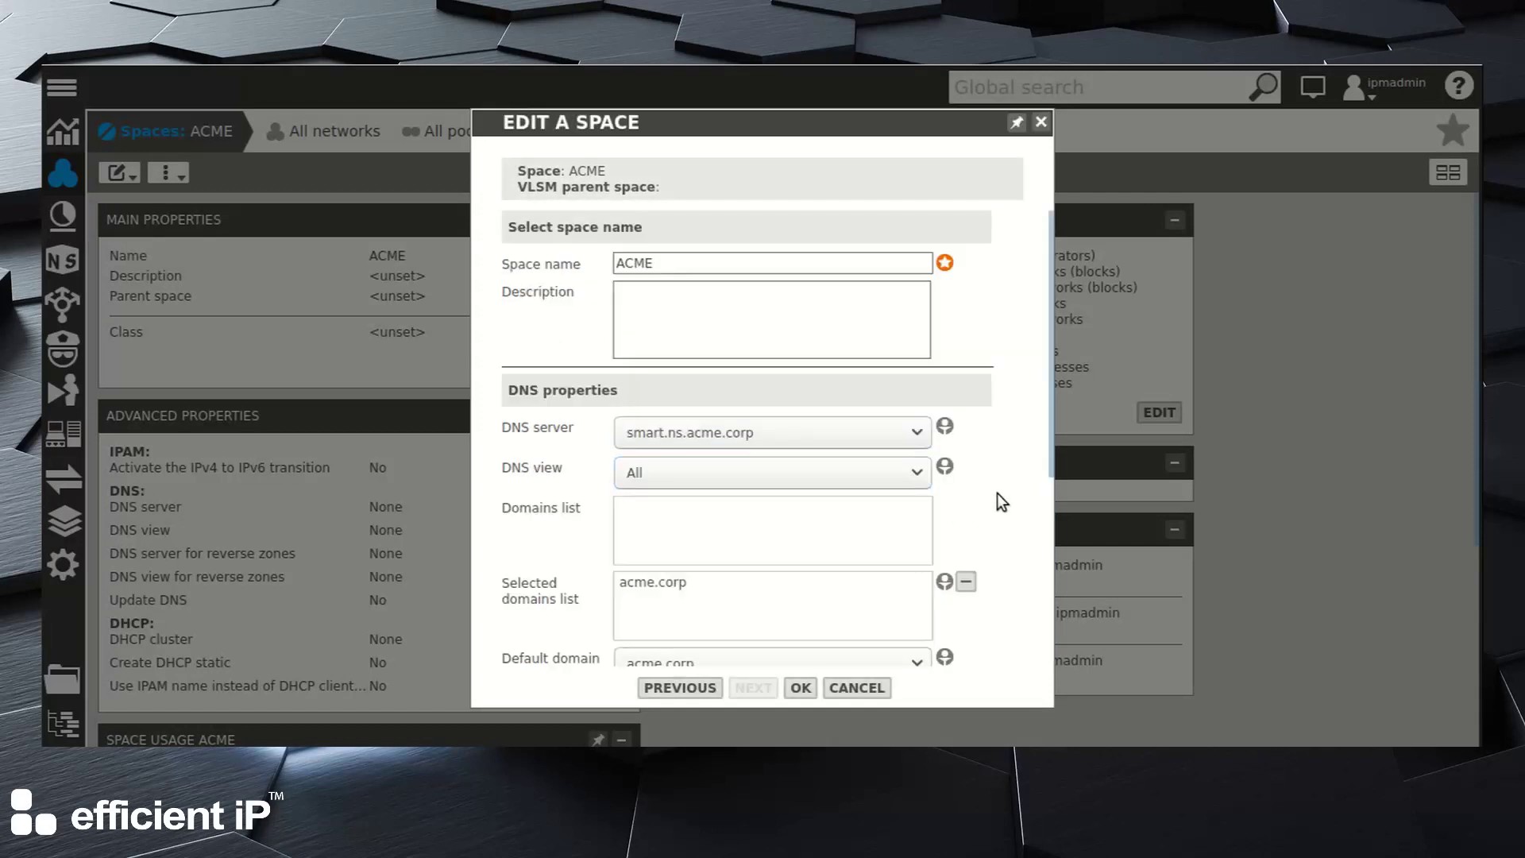
scroll(1028, 518, down, 4)
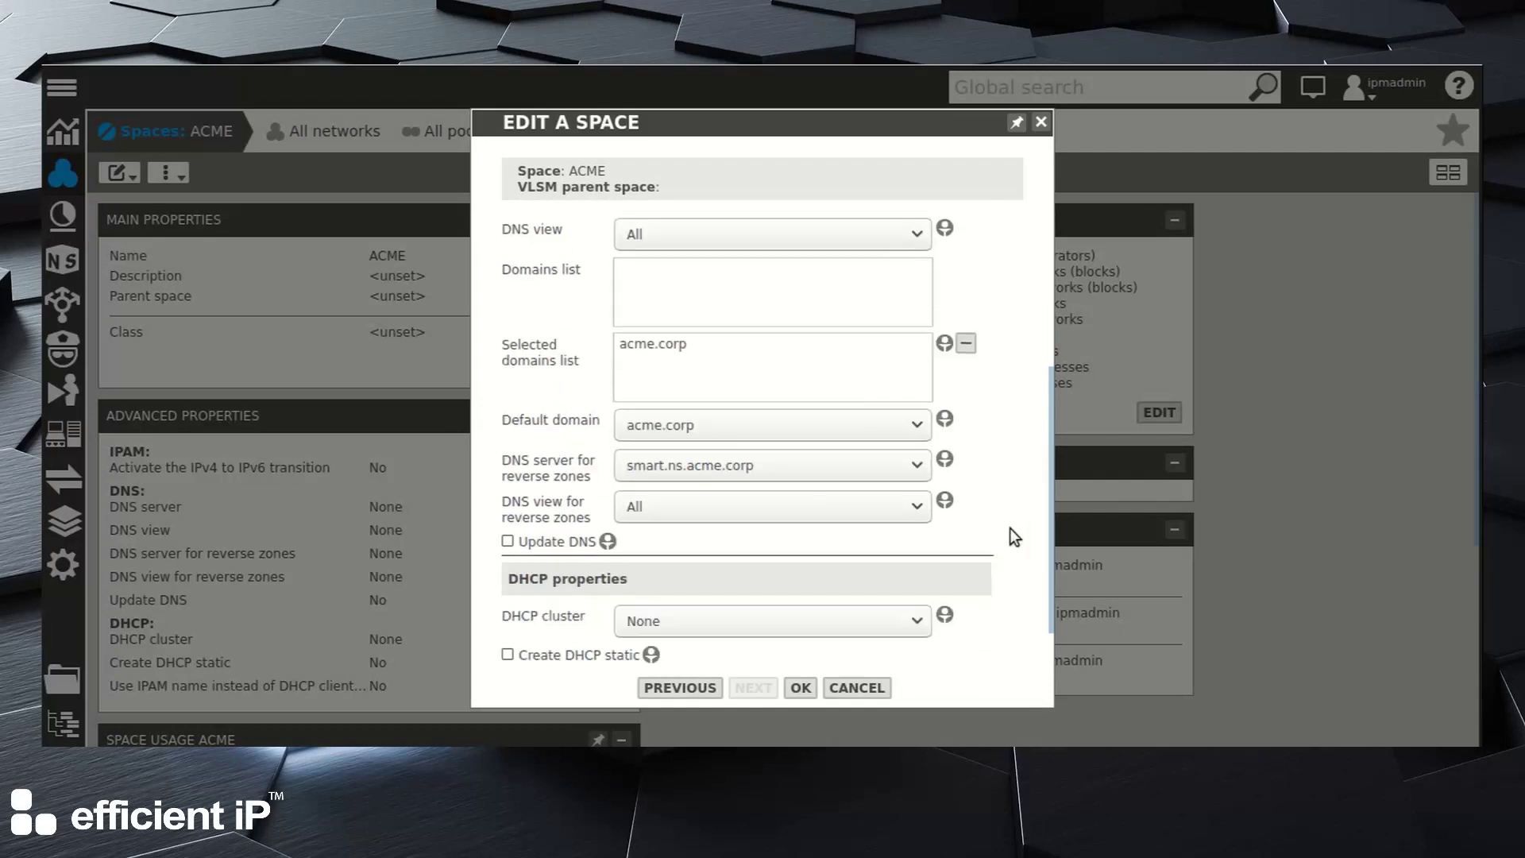
scroll(1009, 532, down, 1)
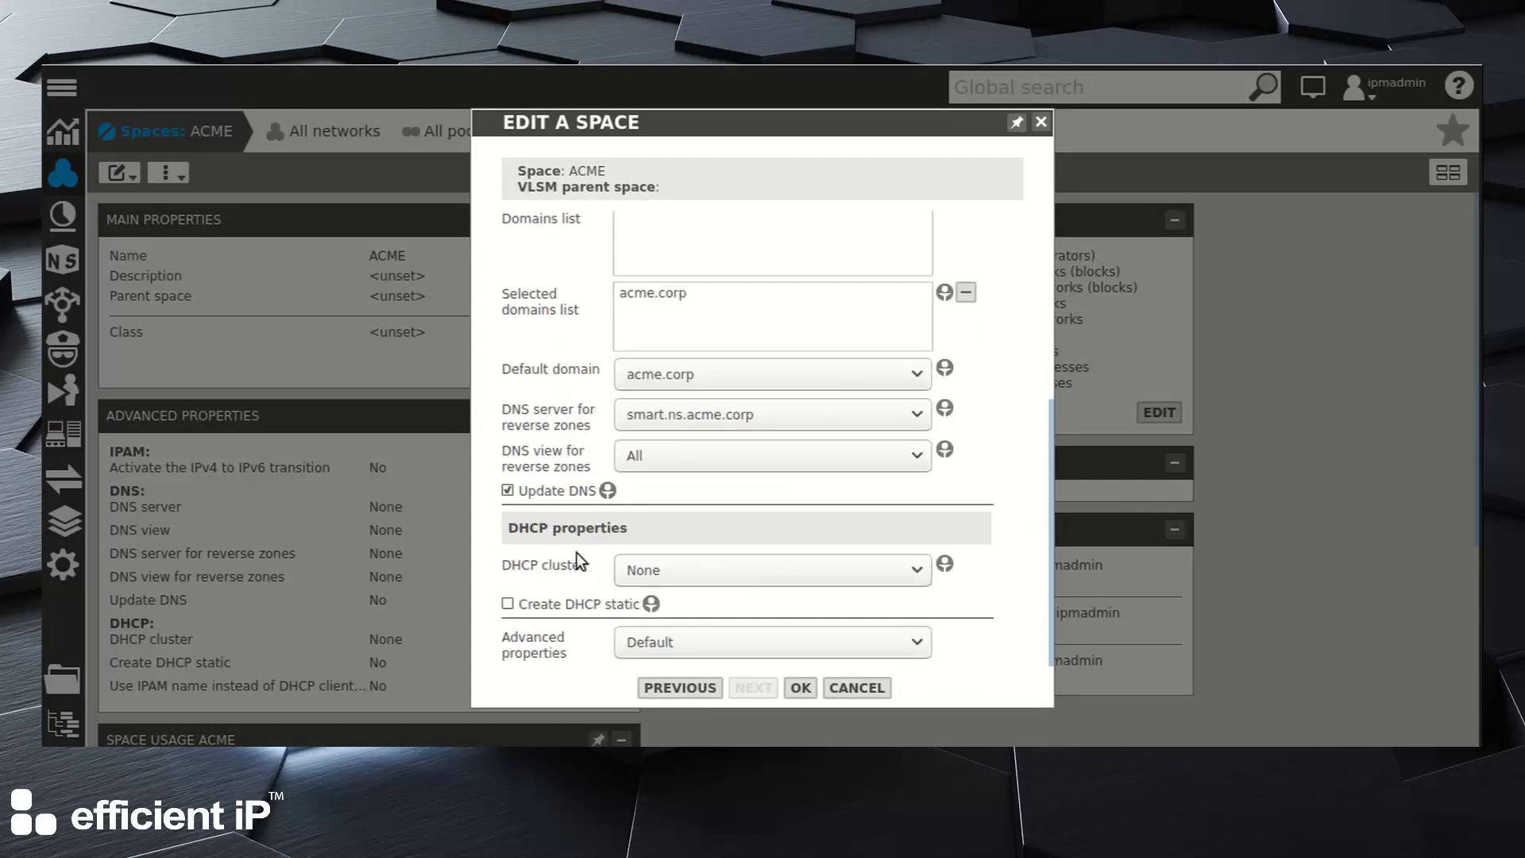
Step: Set the space's DHCP cluster to failover-smart.dhcp.acme.corp
click(713, 570)
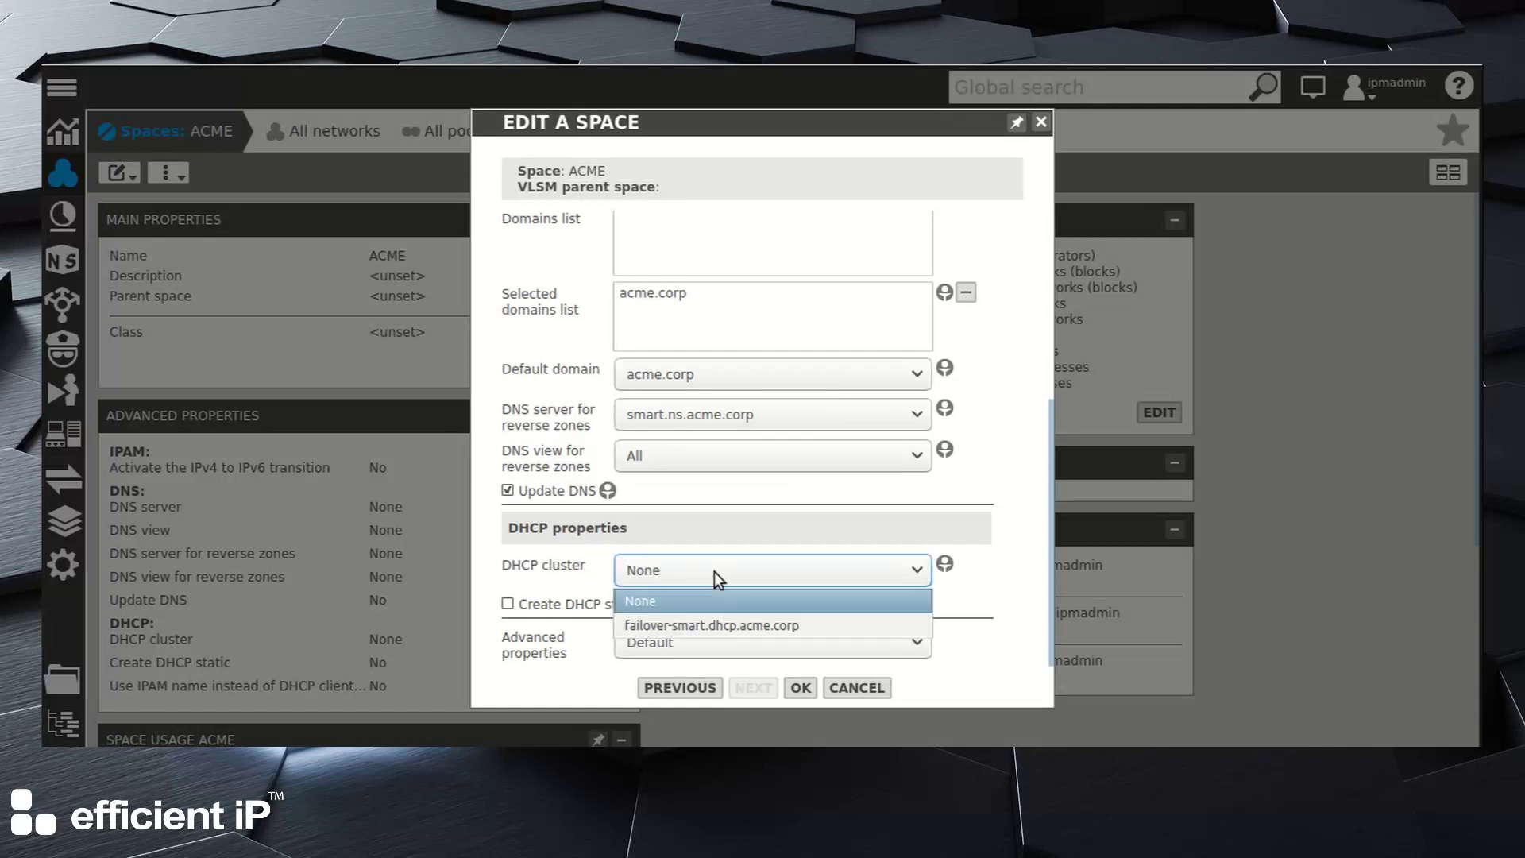
click(712, 624)
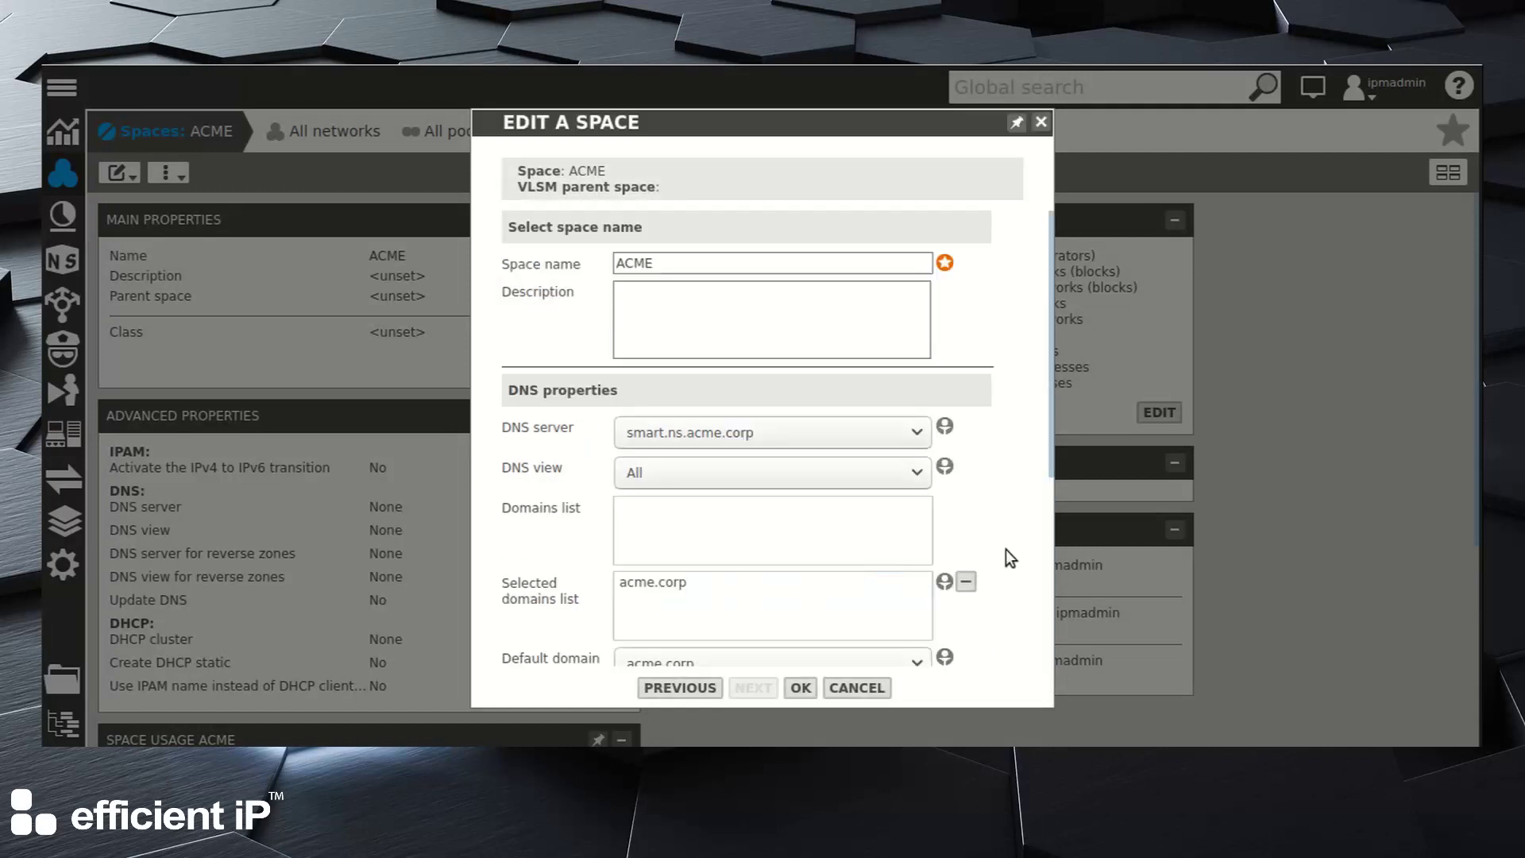
scroll(1008, 550, down, 3)
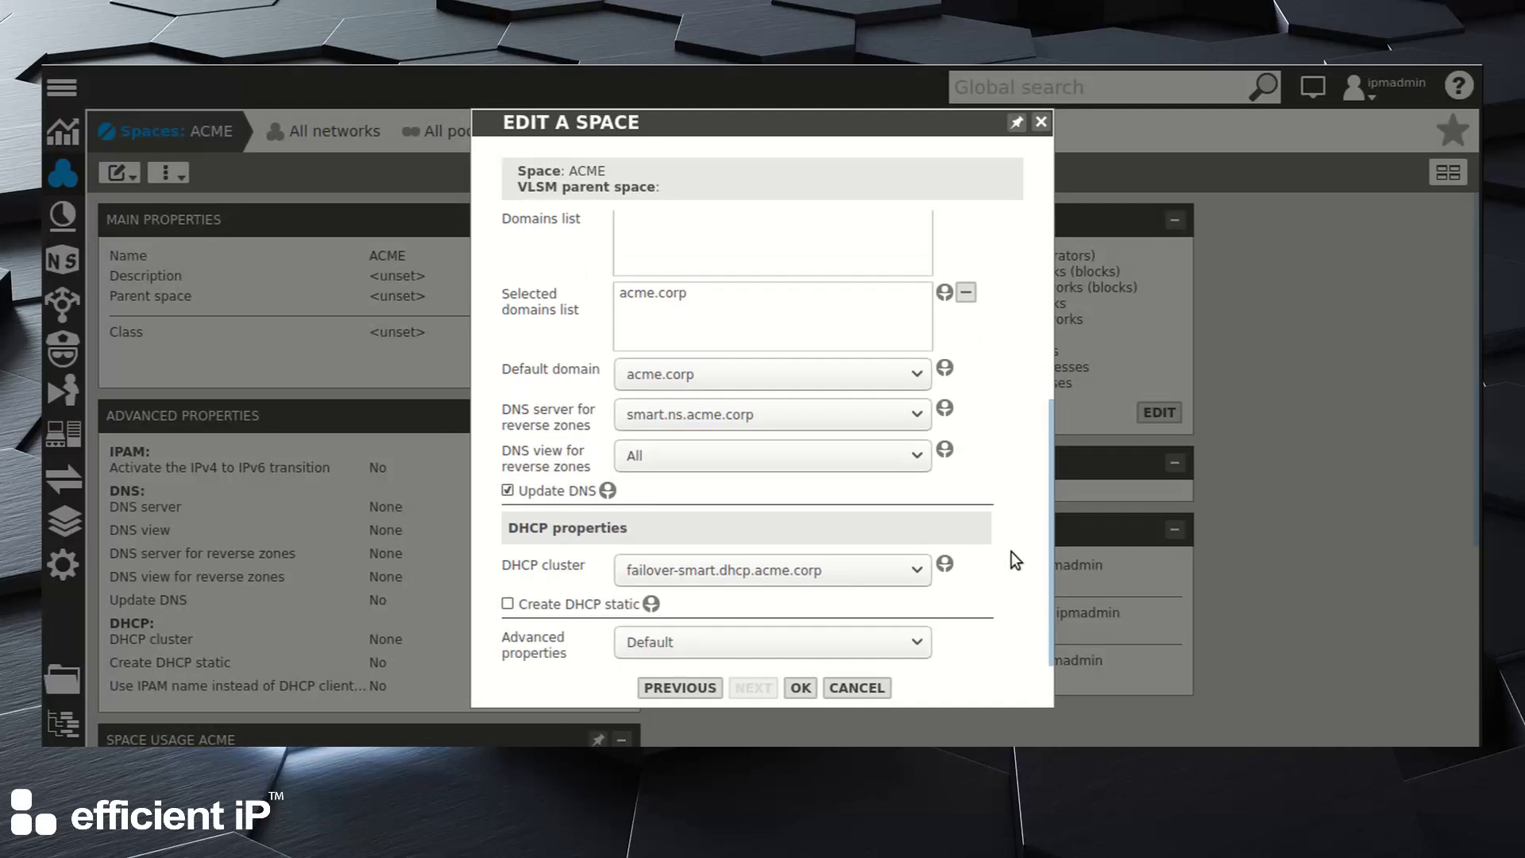
Step: Display all advanced properties of the space and save the ACME space settings
click(690, 640)
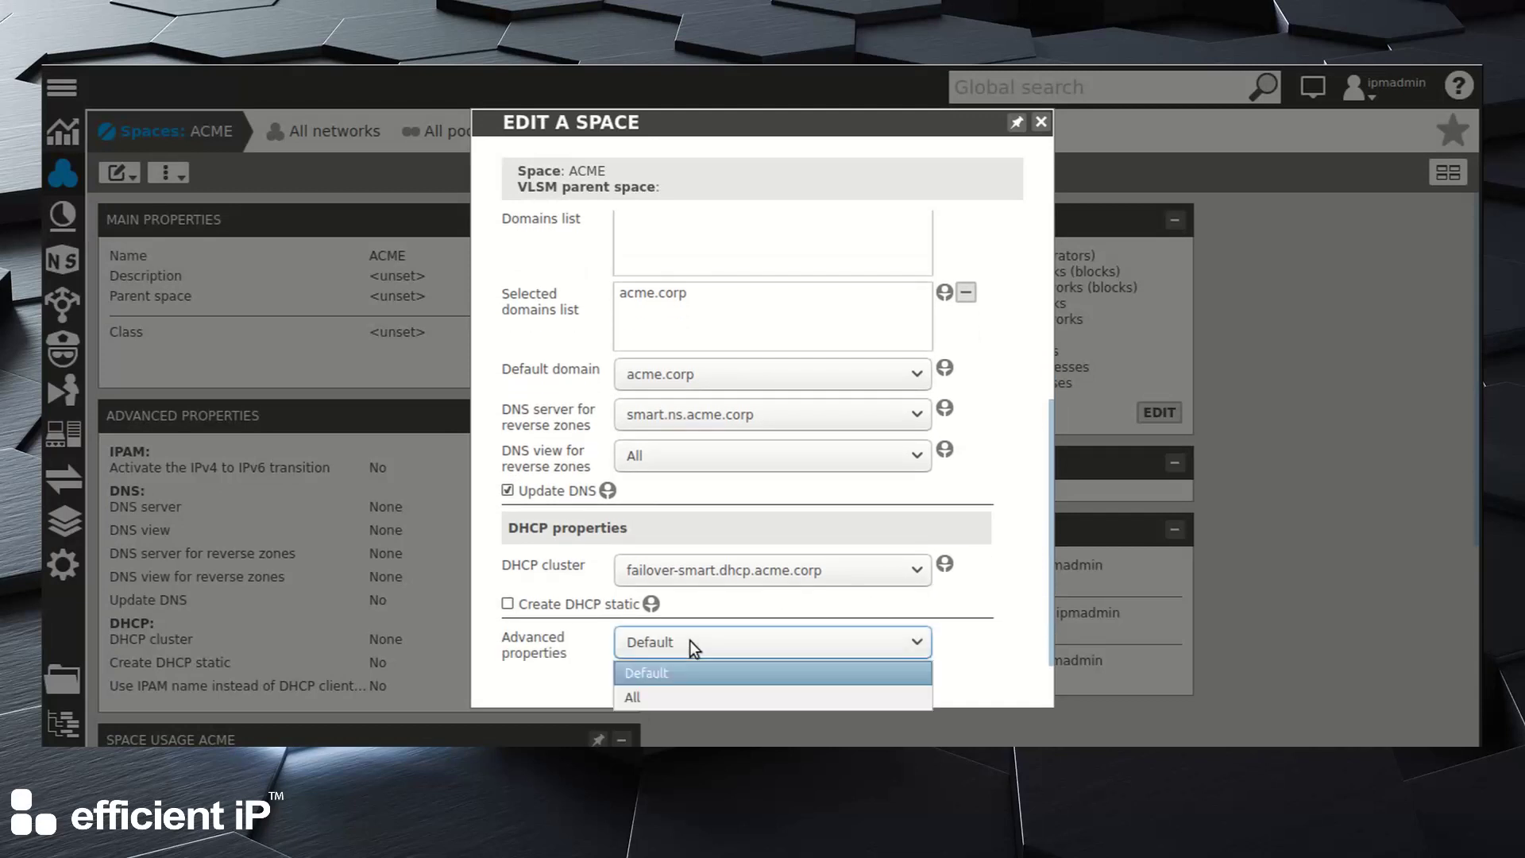
click(674, 697)
scroll(1022, 597, down, 3)
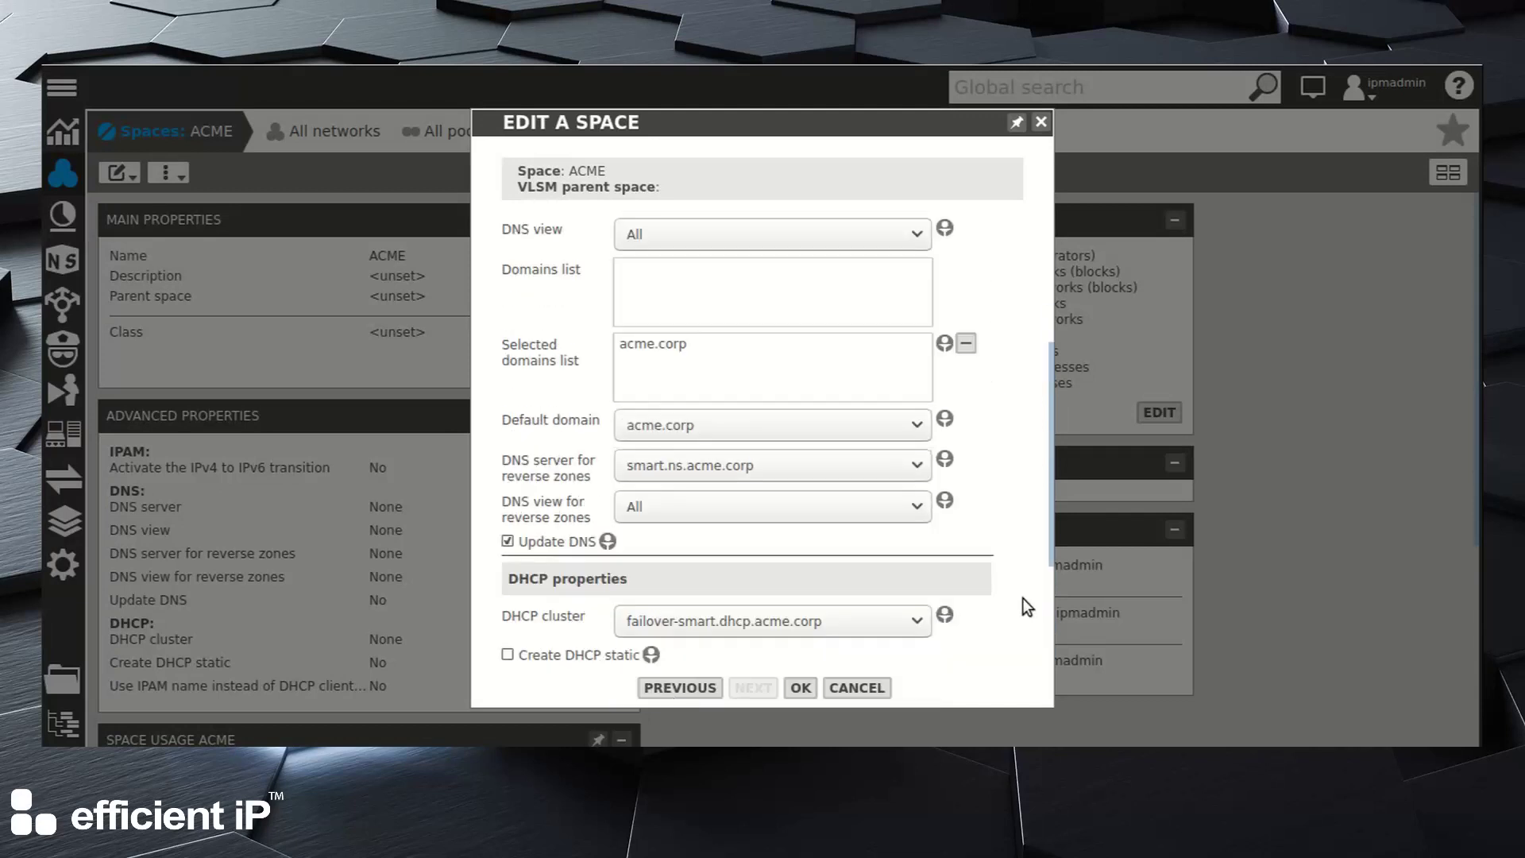
scroll(1023, 597, down, 2)
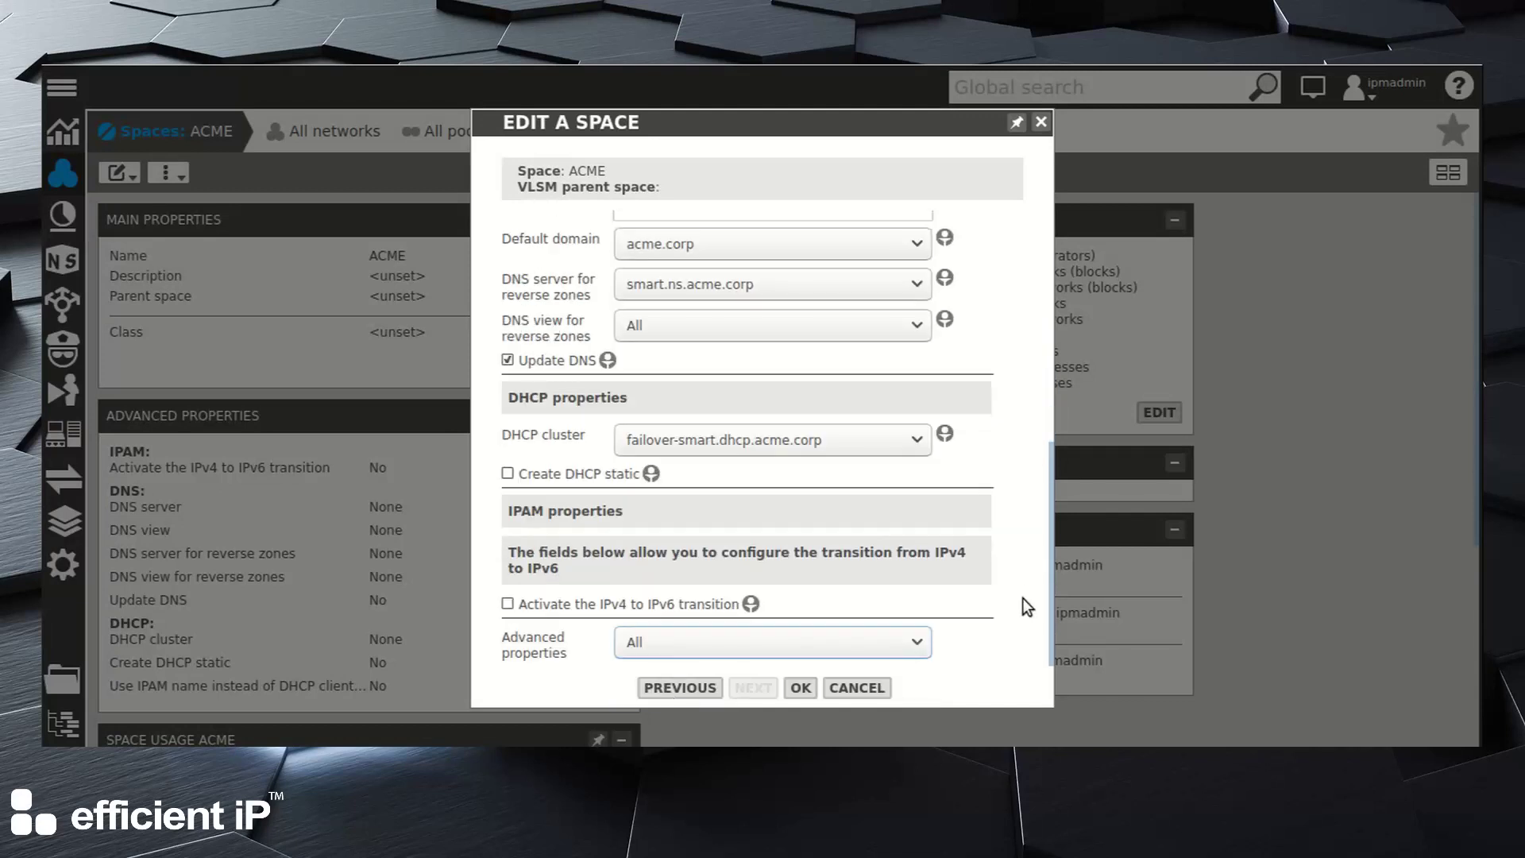
click(800, 688)
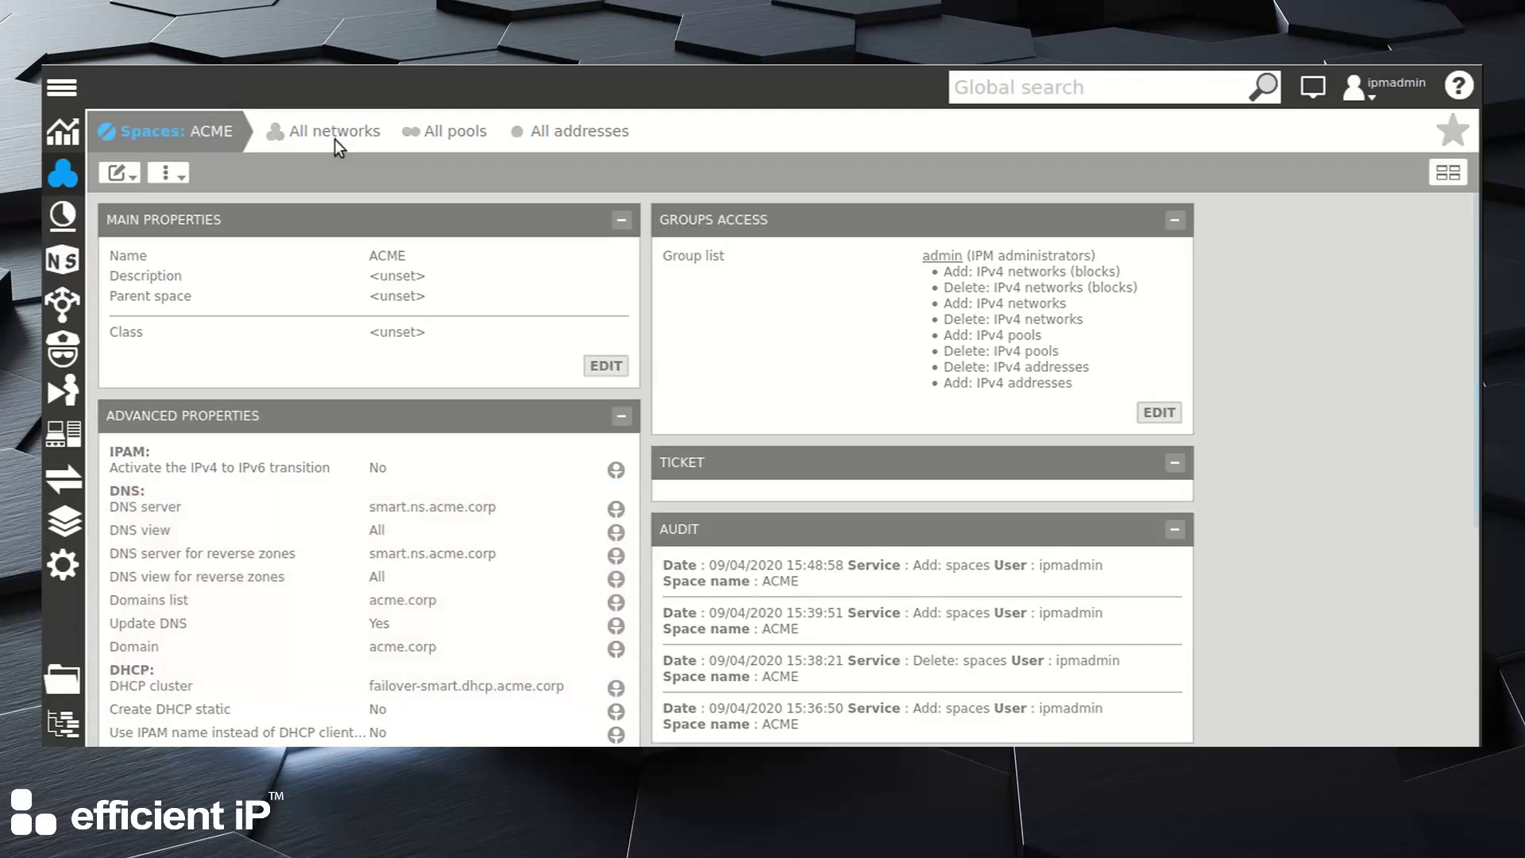
Step: Open the pool list of the Corporate LAN network 172.16.210.0/24 in the ACME space
click(335, 135)
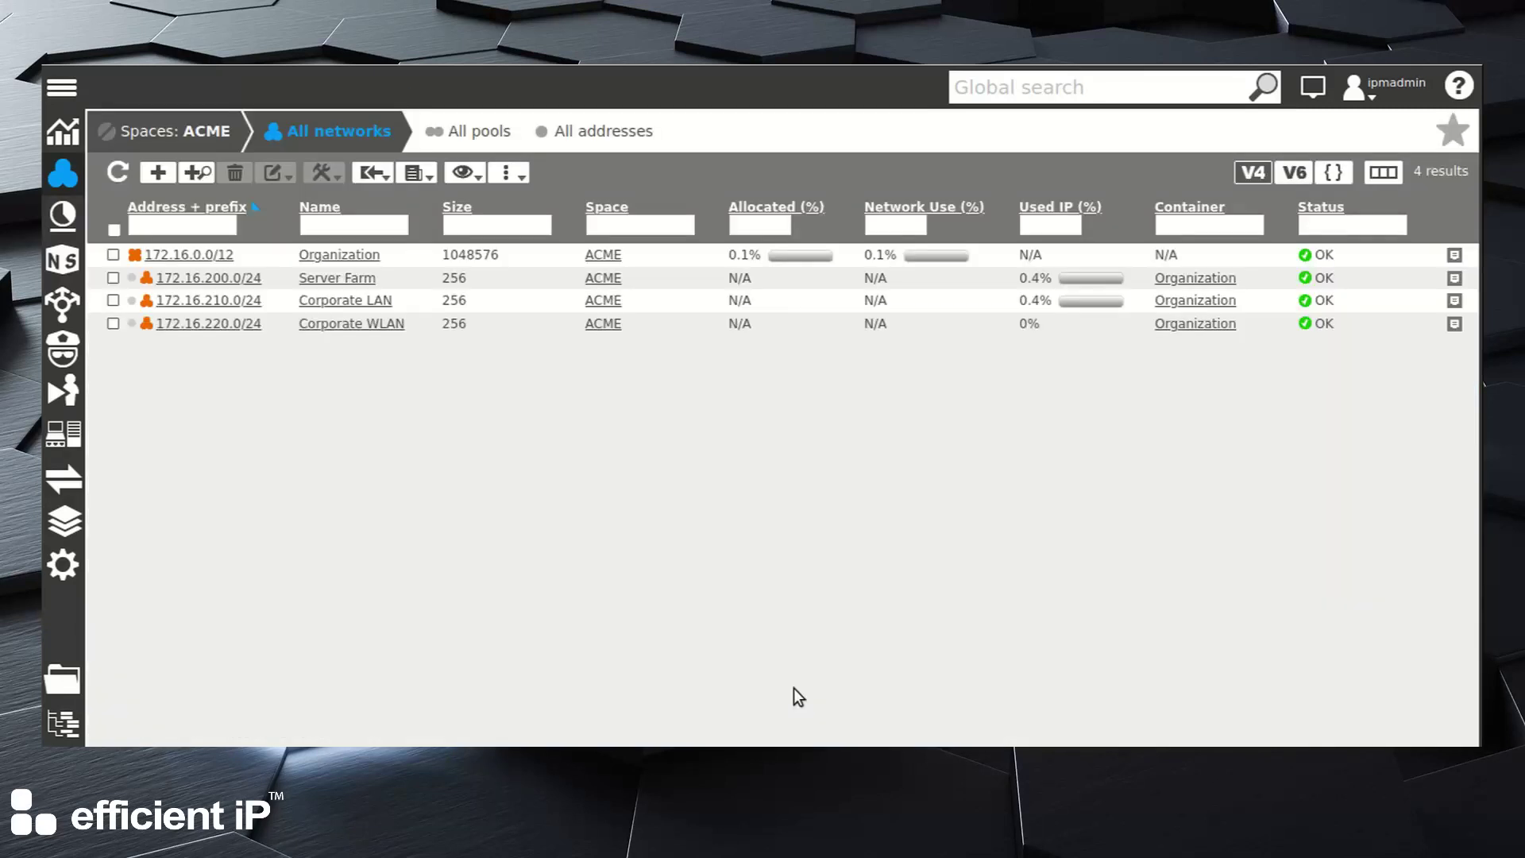
click(192, 302)
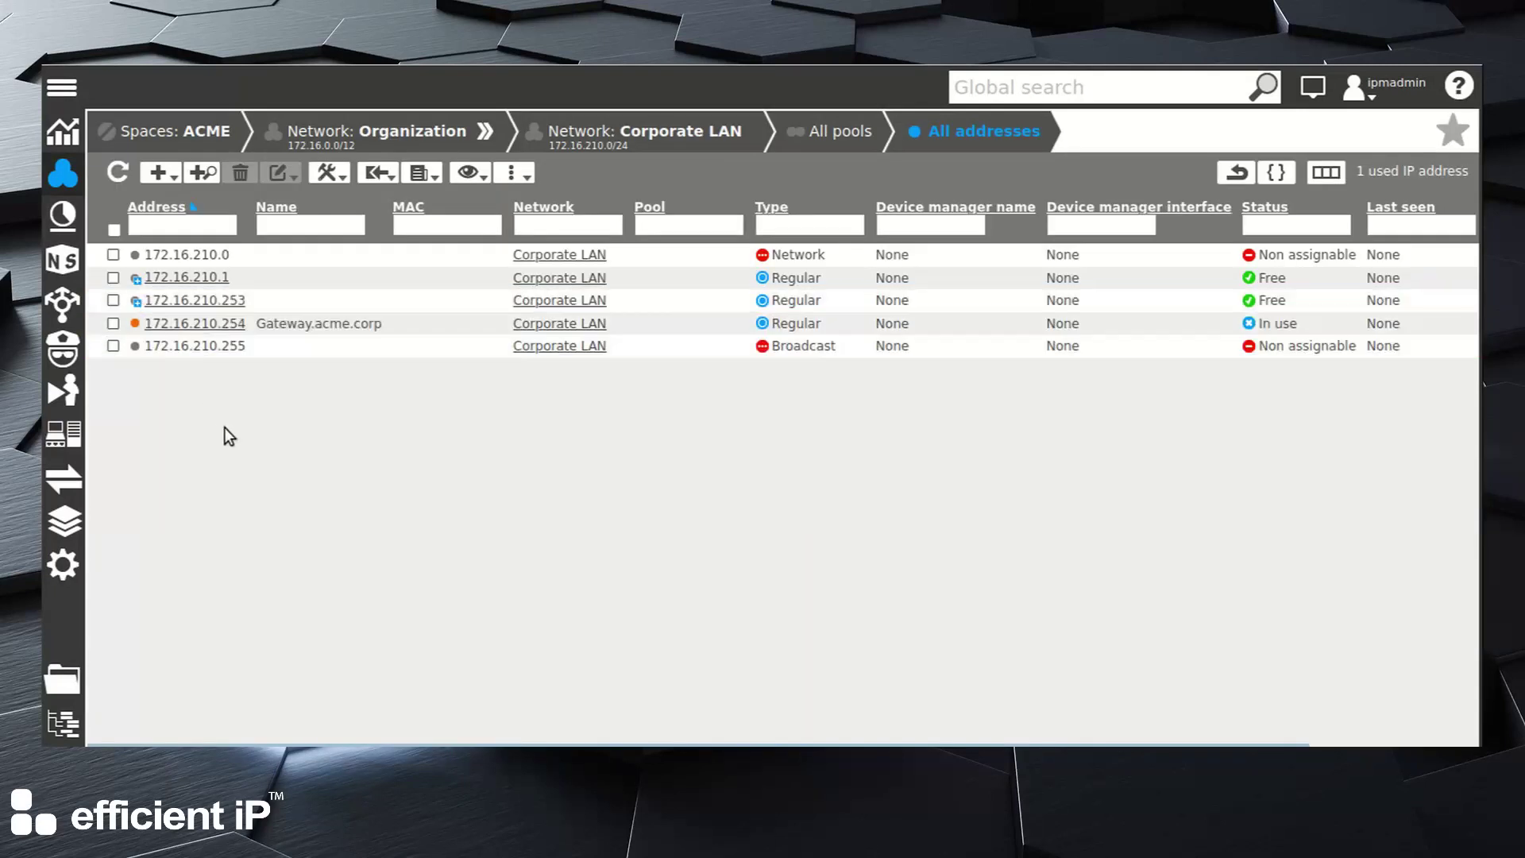
click(847, 135)
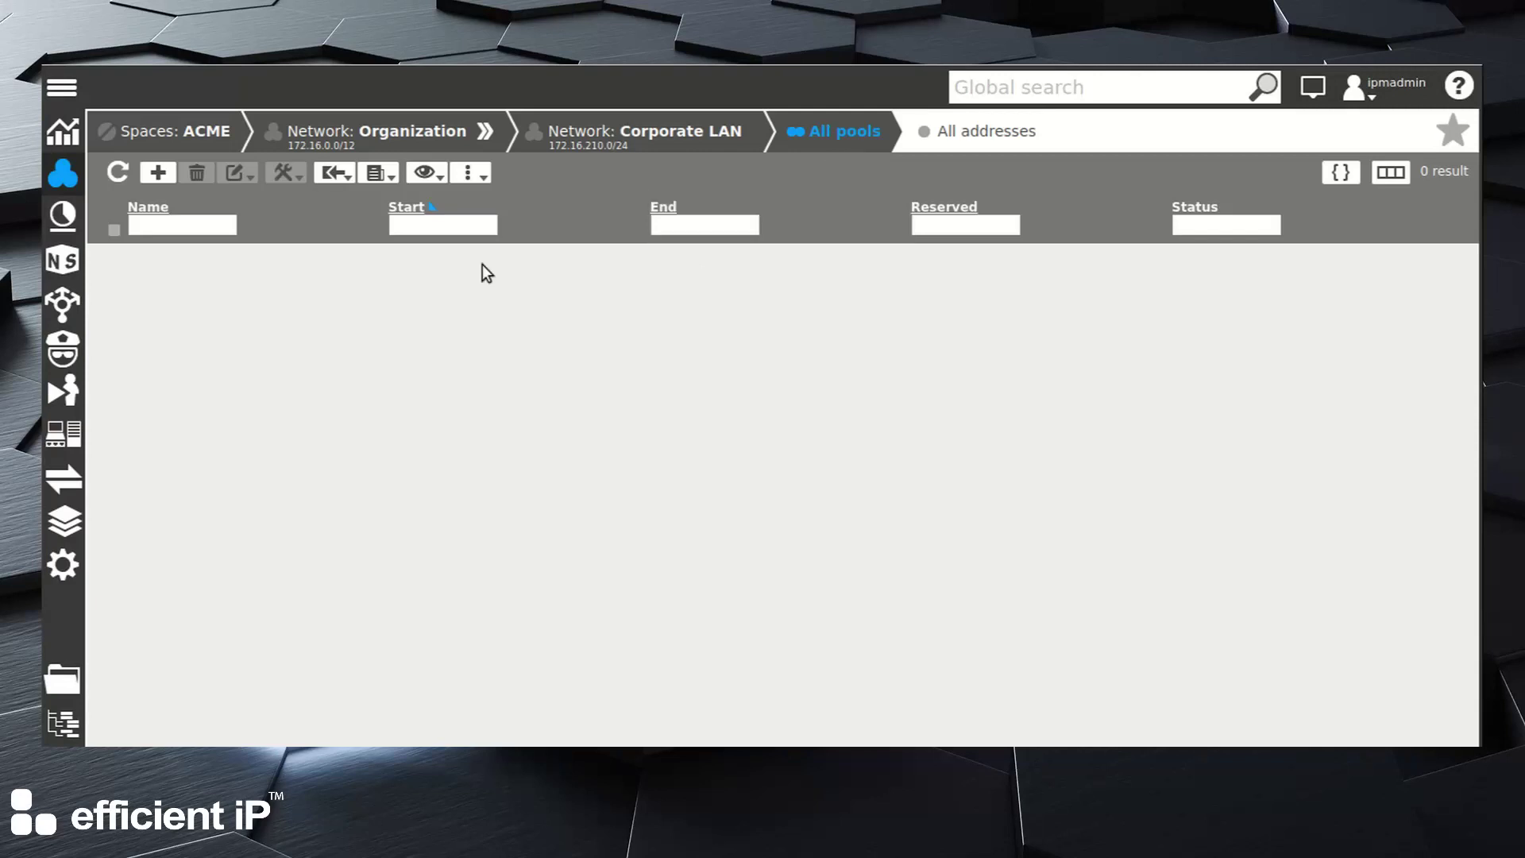
Step: Start a new IPv4 pool named DHCP LAN, ranging from 172.16.210.100 to 172.16.210.199
click(158, 173)
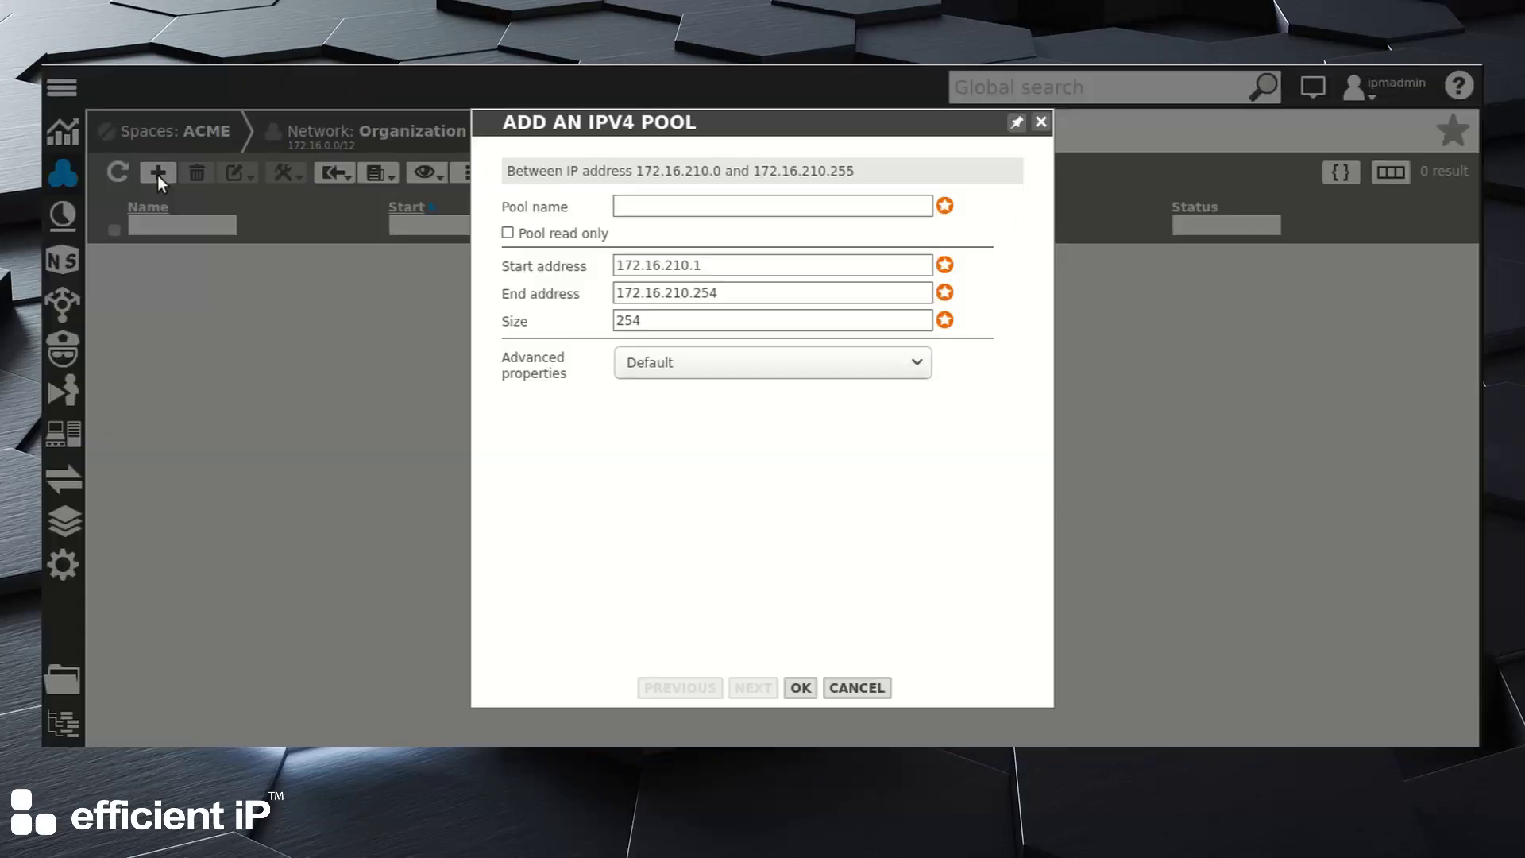
click(669, 205)
text(DHCP LAN)
key(BackSpace)
text(2)
key(BackSpace)
text(100)
drag(703, 292, 760, 295)
key(BackSpace)
key(BackSpace)
text(199)
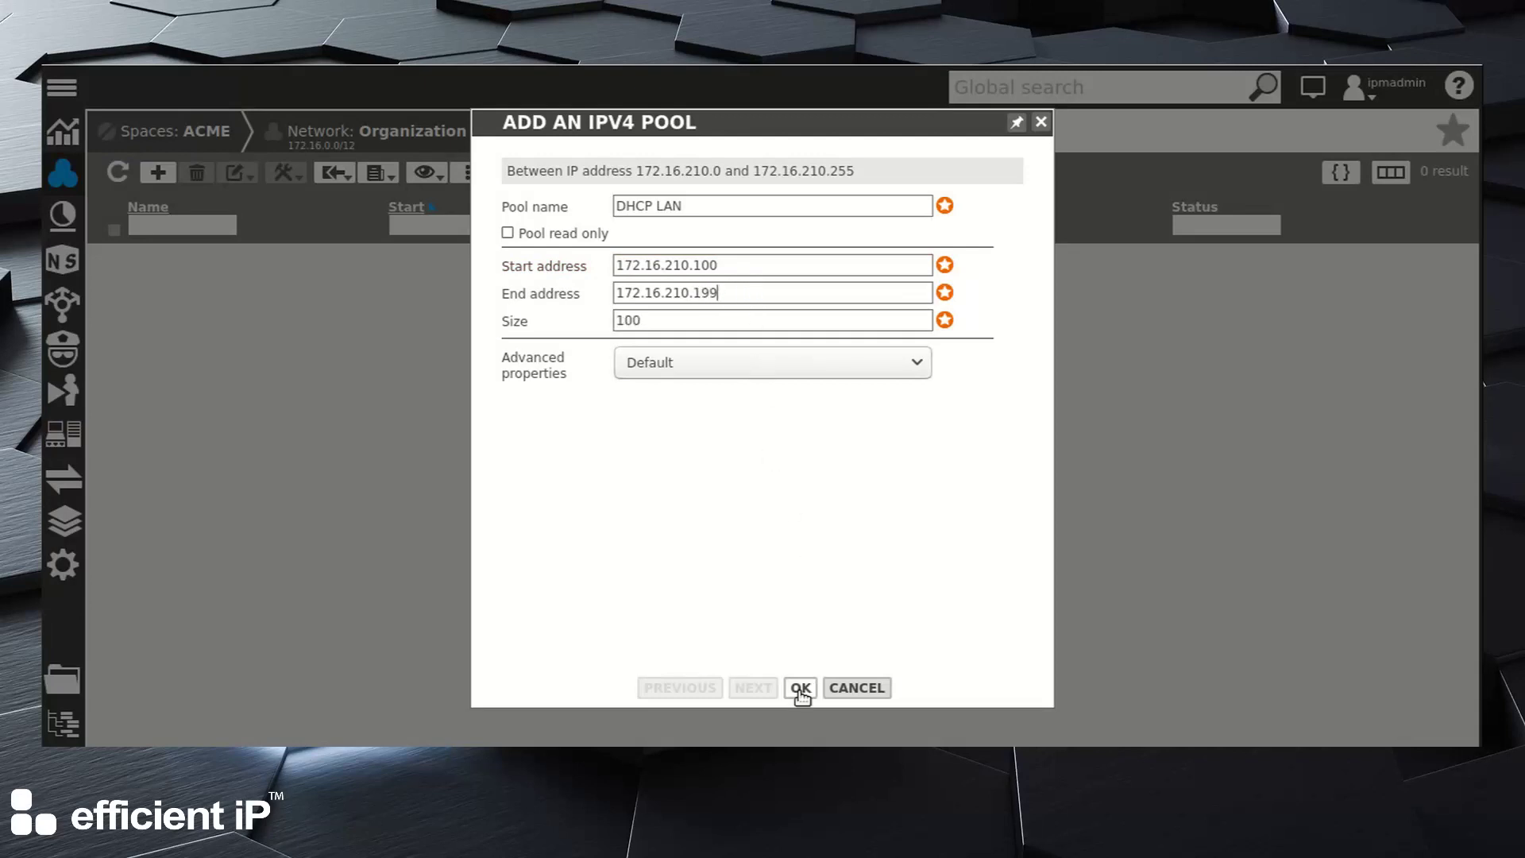
Step: Make the pool read only, show all advanced properties to enable creating a DHCP range, and save the pool
click(508, 233)
click(635, 362)
click(653, 423)
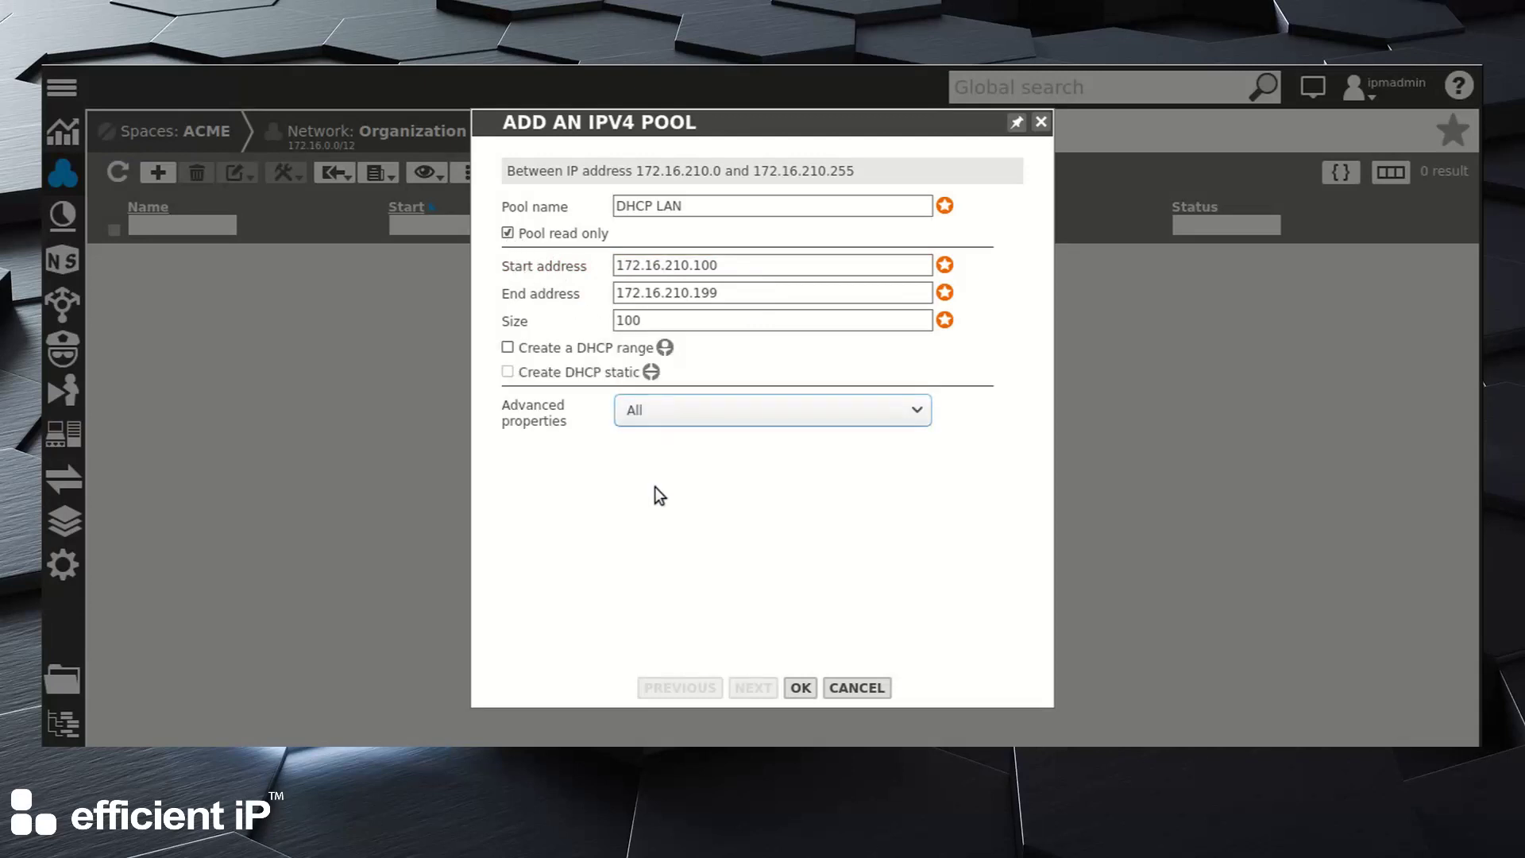
click(509, 348)
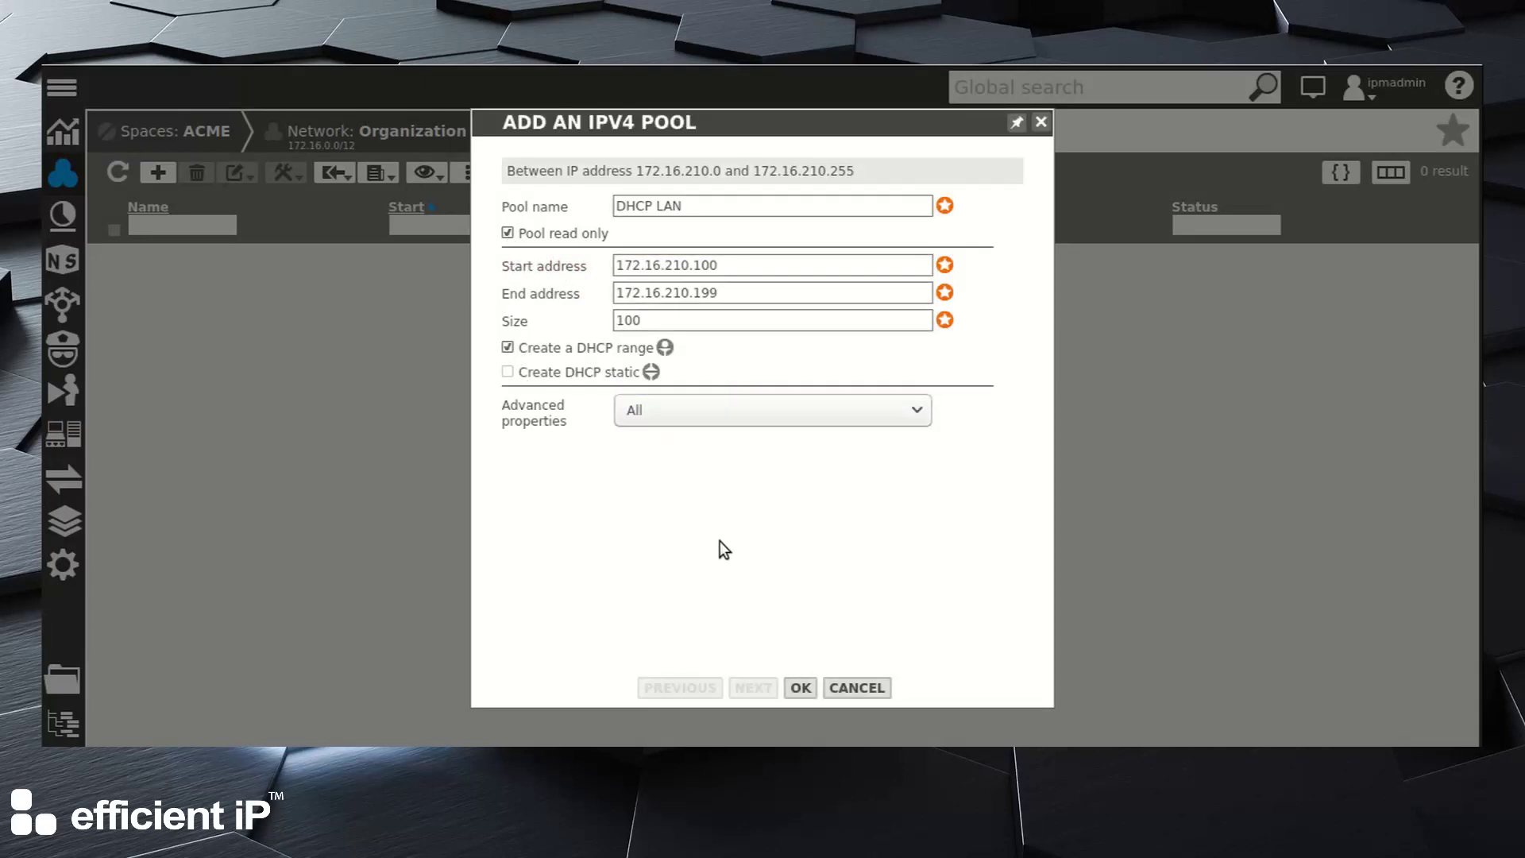
click(802, 689)
click(801, 688)
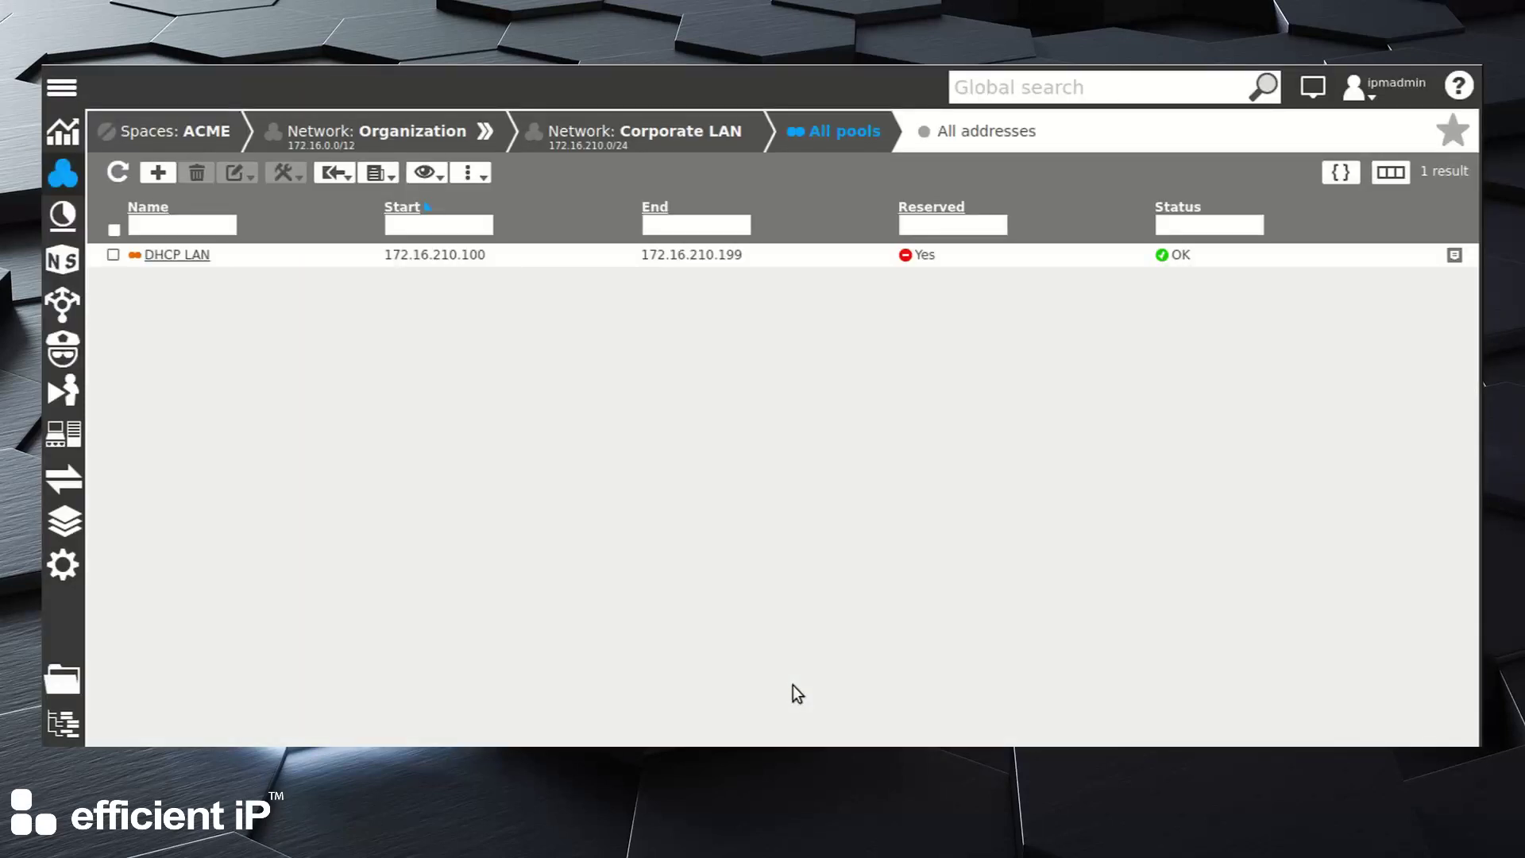
Step: Check the address list of the Corporate LAN network and open the properties of its DHCP LAN pool
click(604, 133)
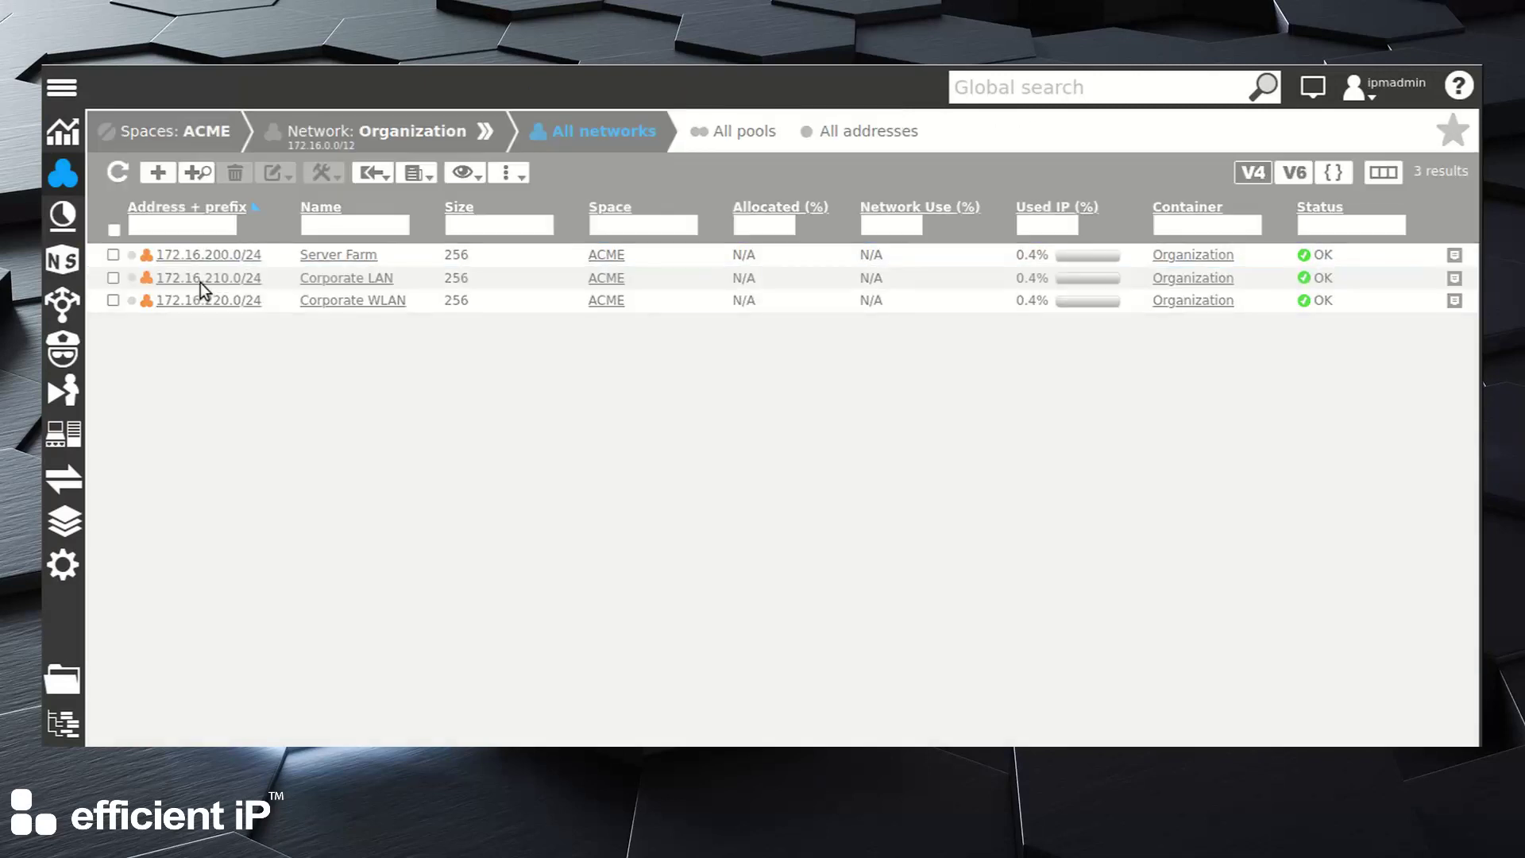
click(200, 283)
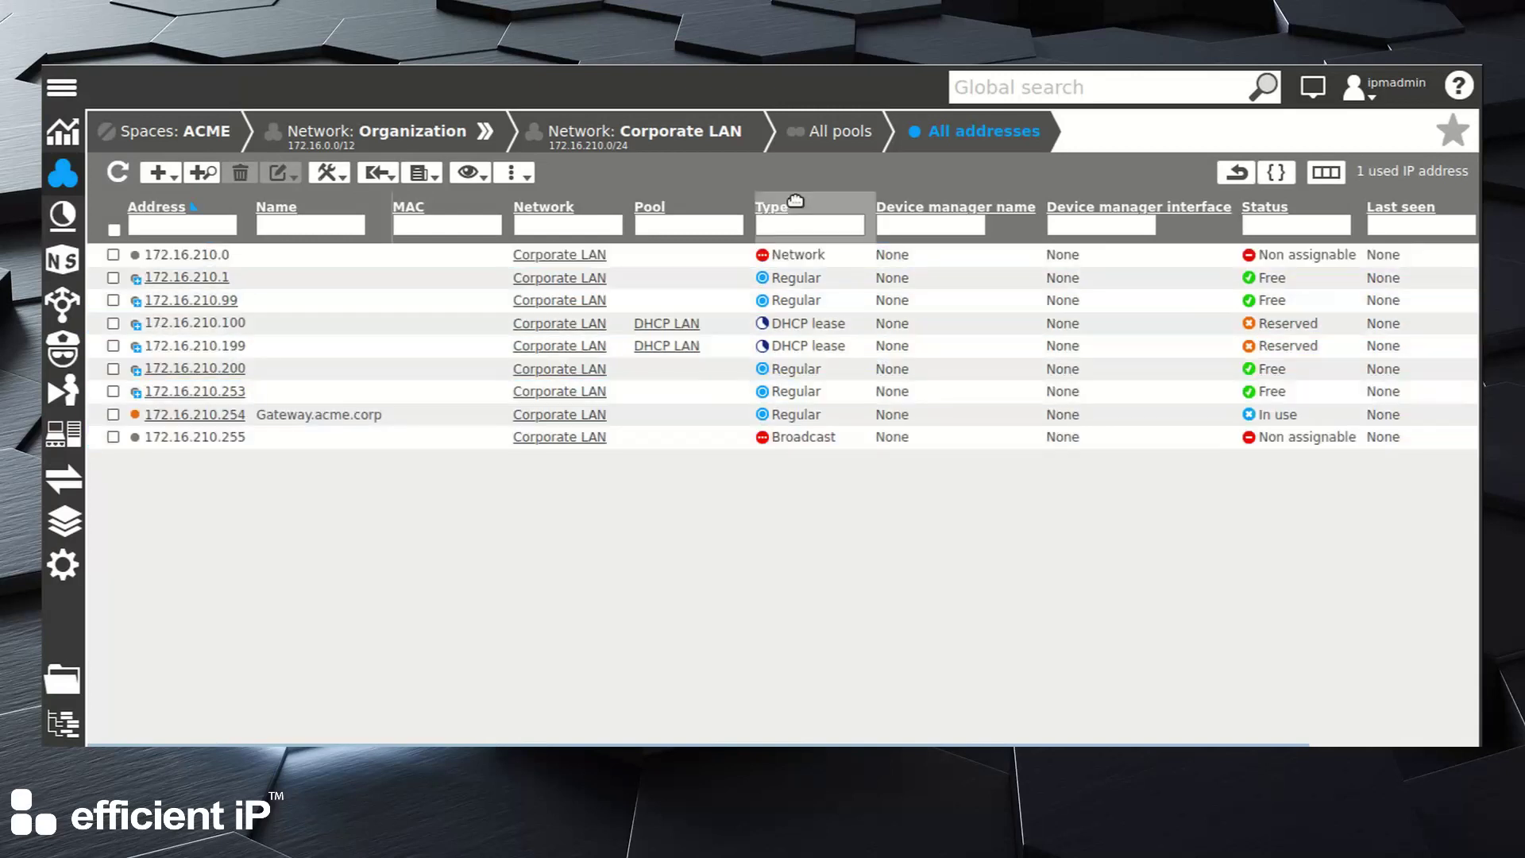
click(839, 135)
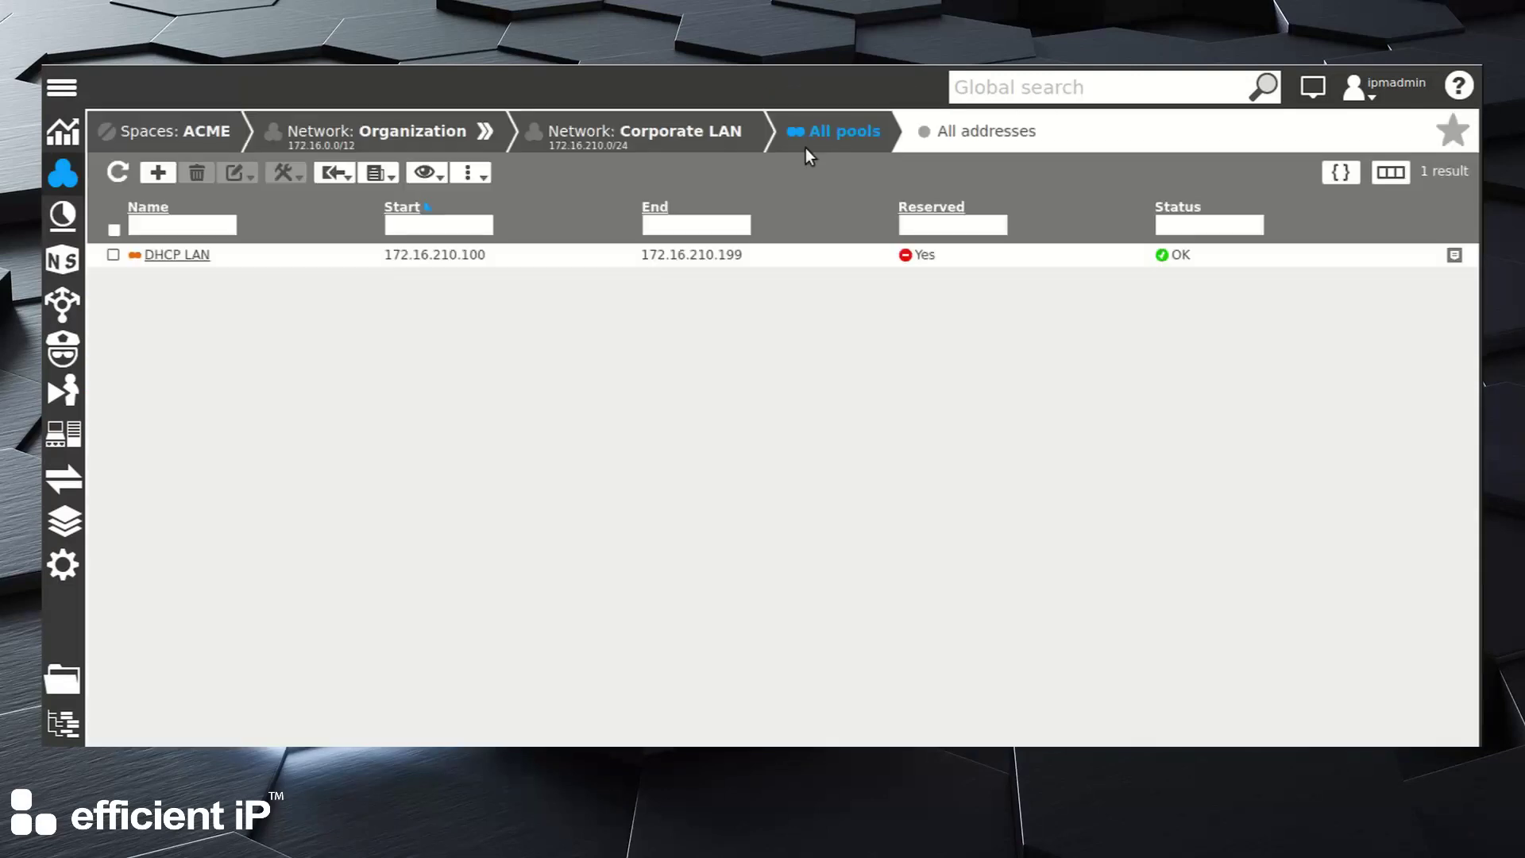
right_click(174, 258)
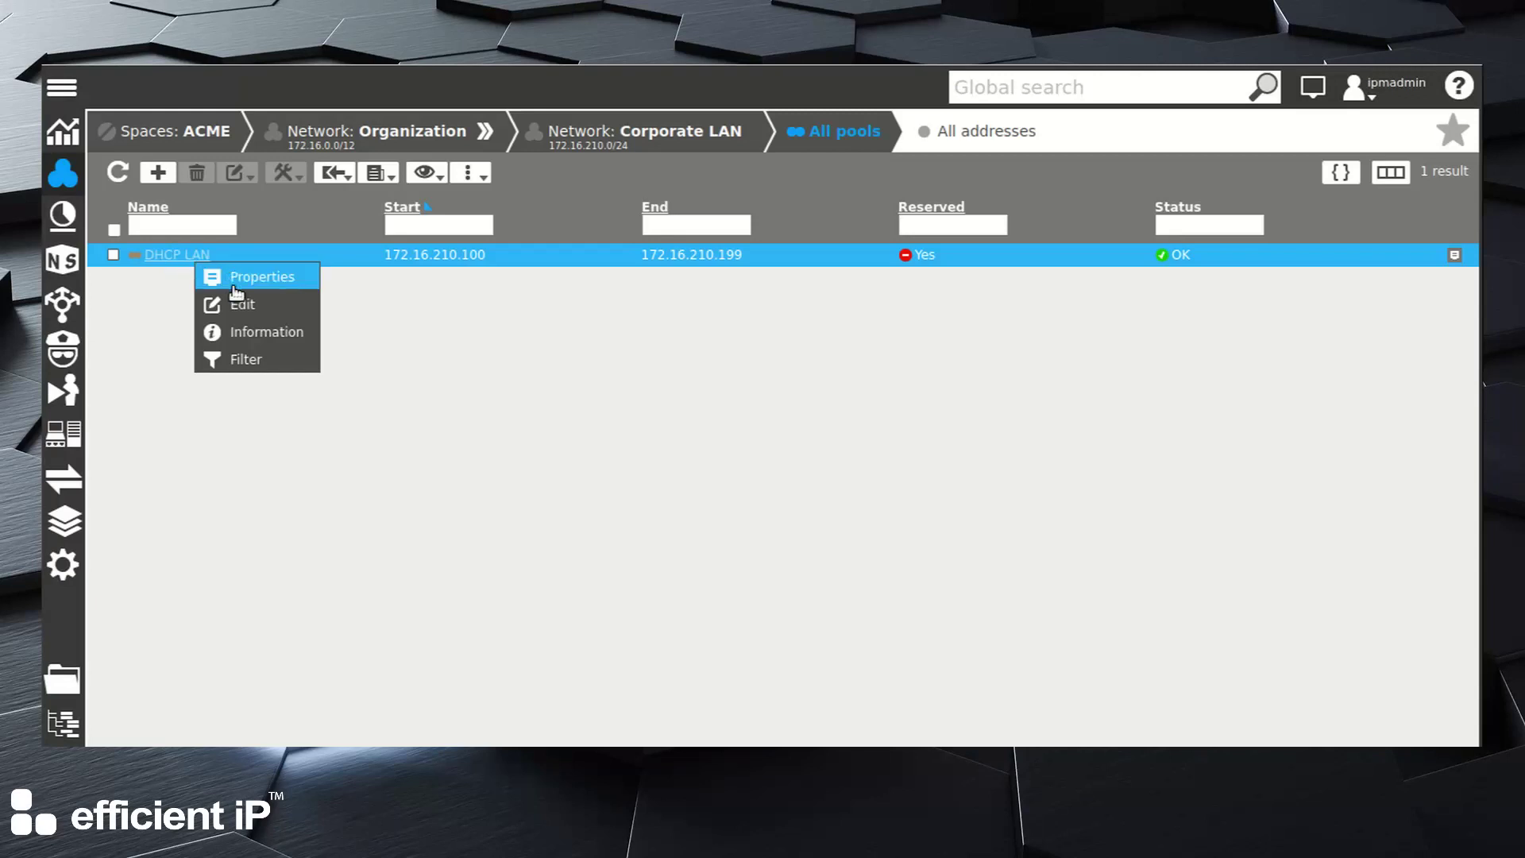
click(264, 278)
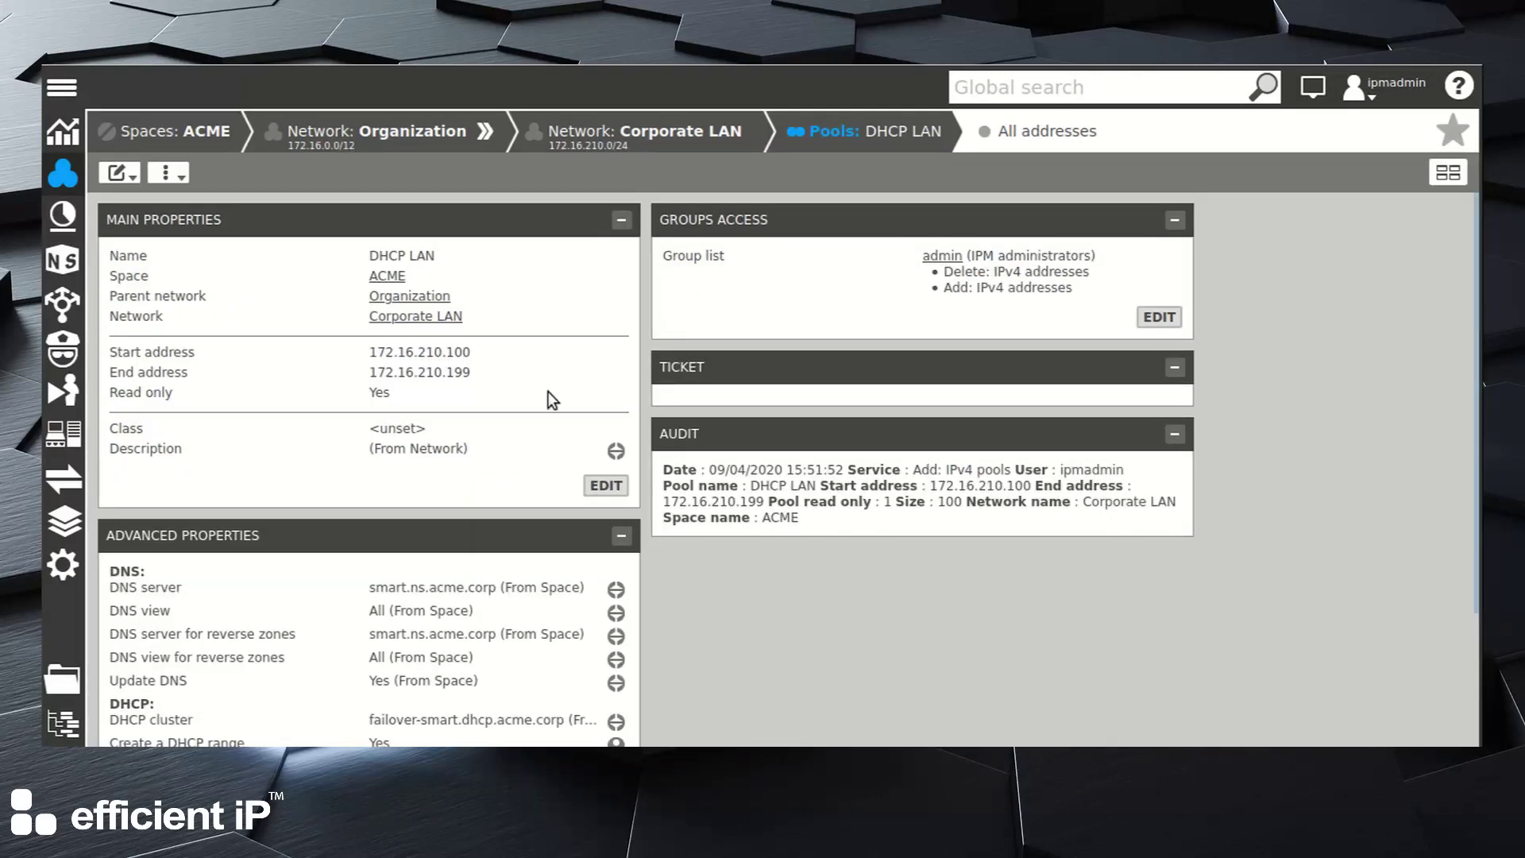
Step: In the DHCP LAN pool's DHCP options, enter domain name acme.corp and domain name servers 172.16.200.21,172.16.200.22
scroll(548, 393, down, 3)
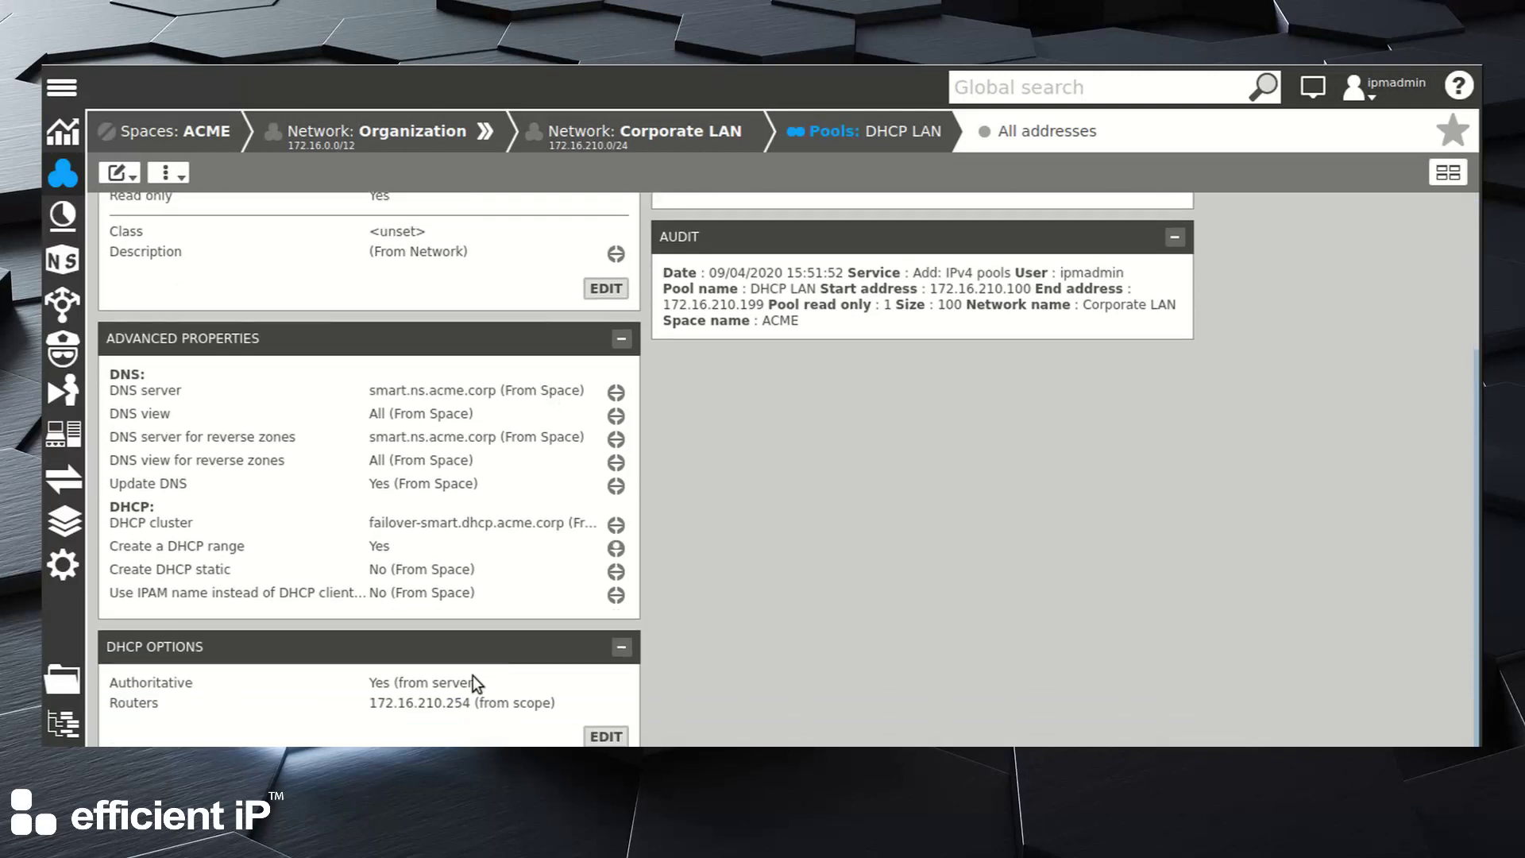
click(607, 737)
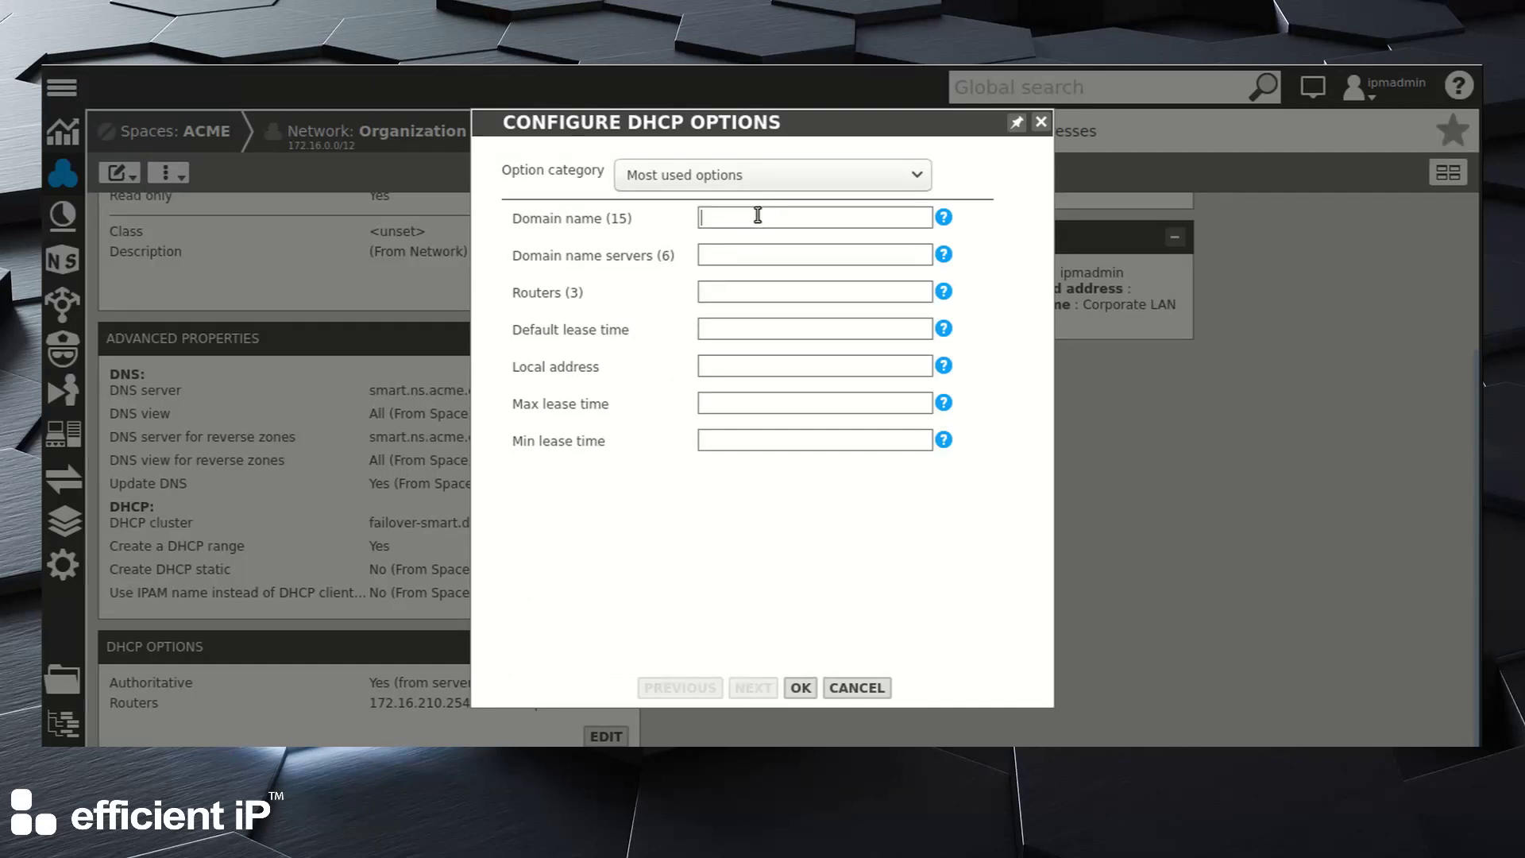
text(acme.corp)
text(172.1)
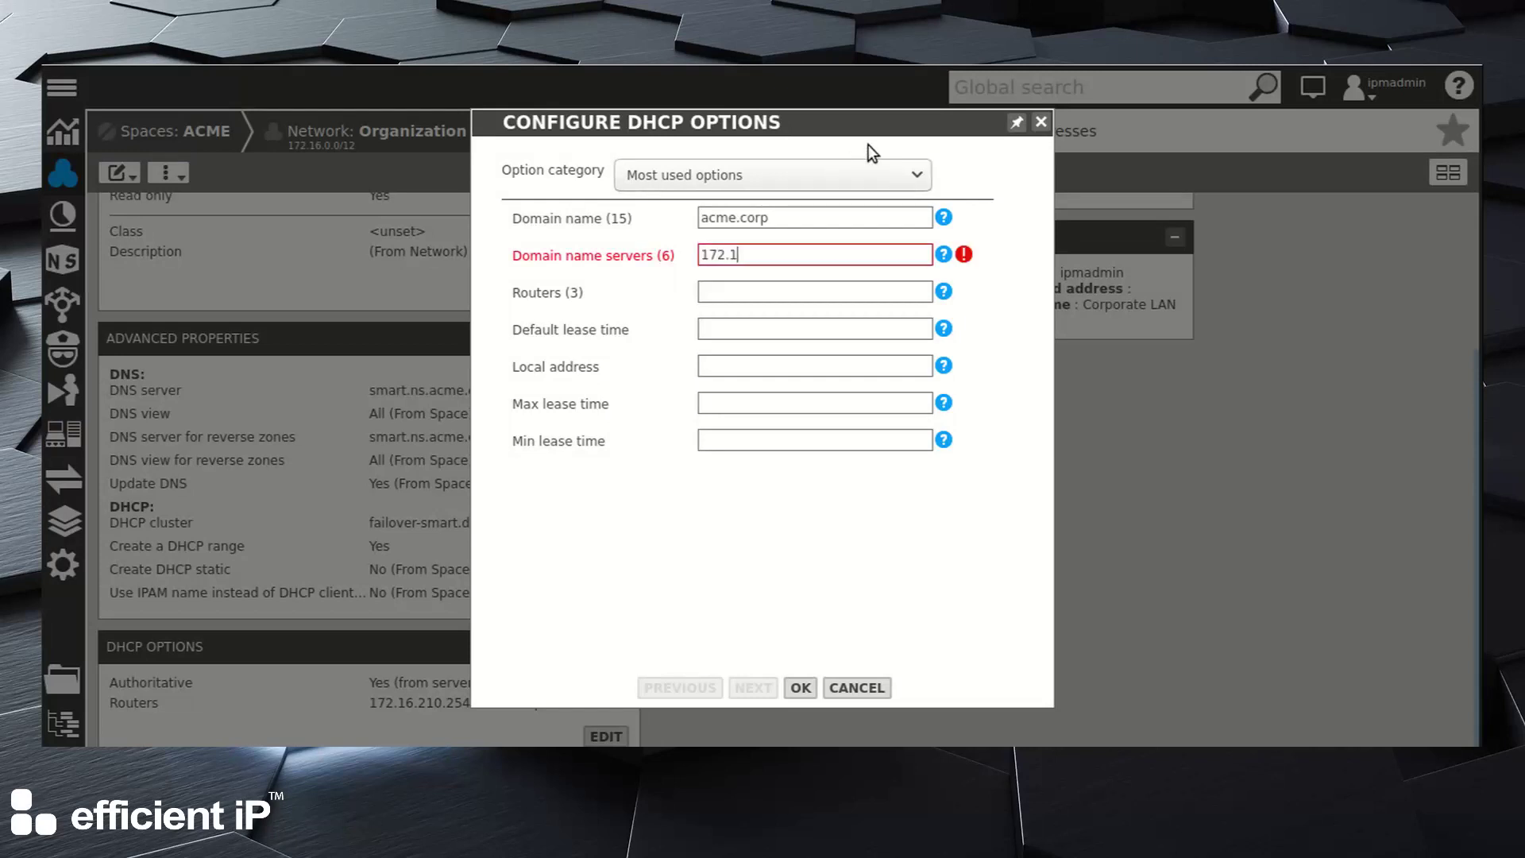
text(6.200.21,172.16.200.22)
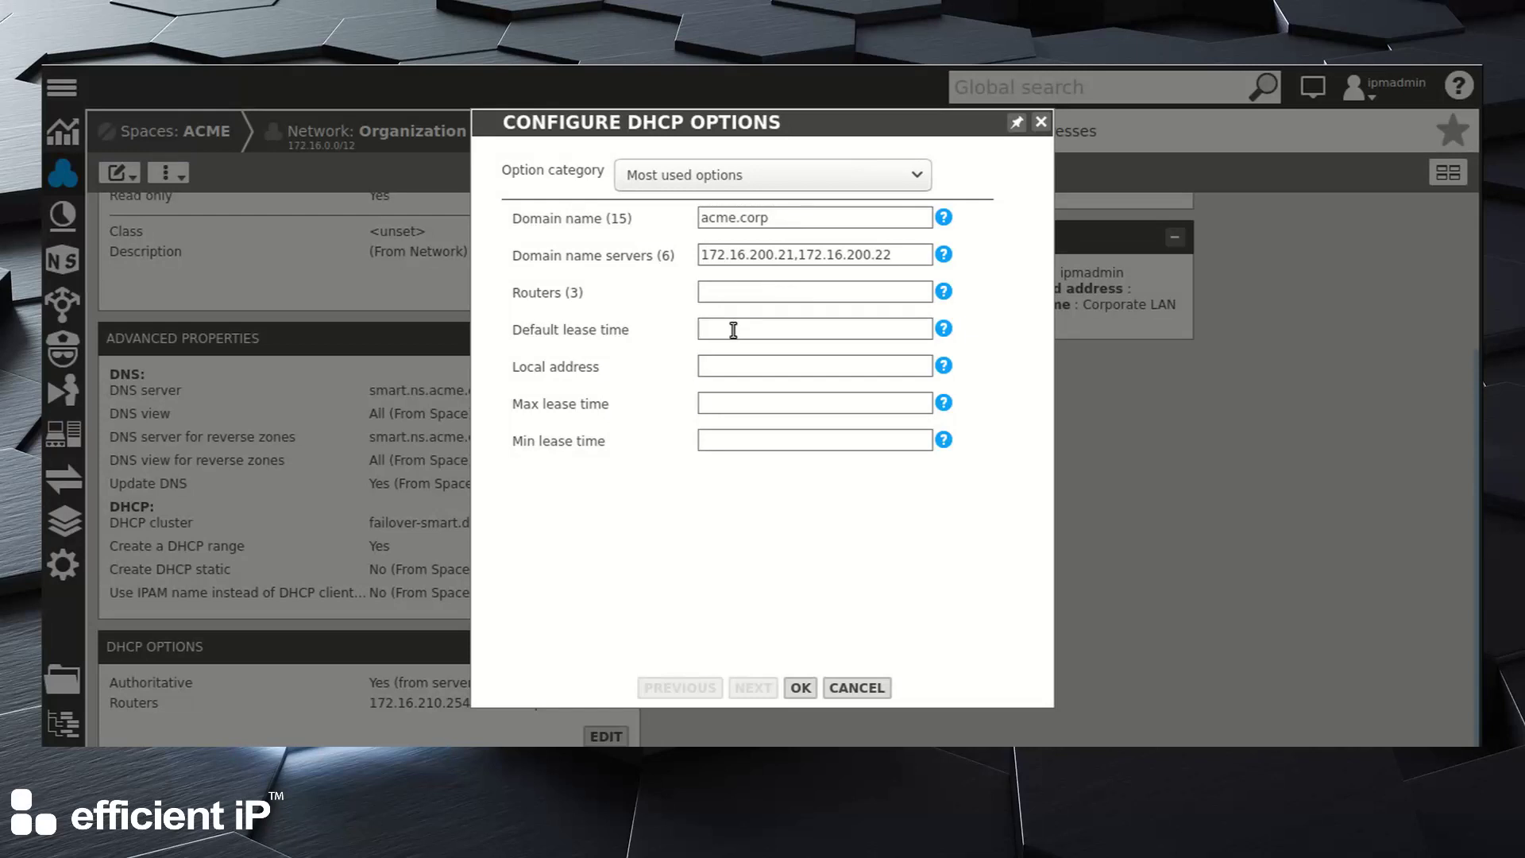
Step: Set the default lease time to 3600, max lease time to 7200 and min lease time to 1800, and save the DHCP options
text(3600)
click(730, 406)
text(7200)
click(724, 440)
text(1800)
click(801, 688)
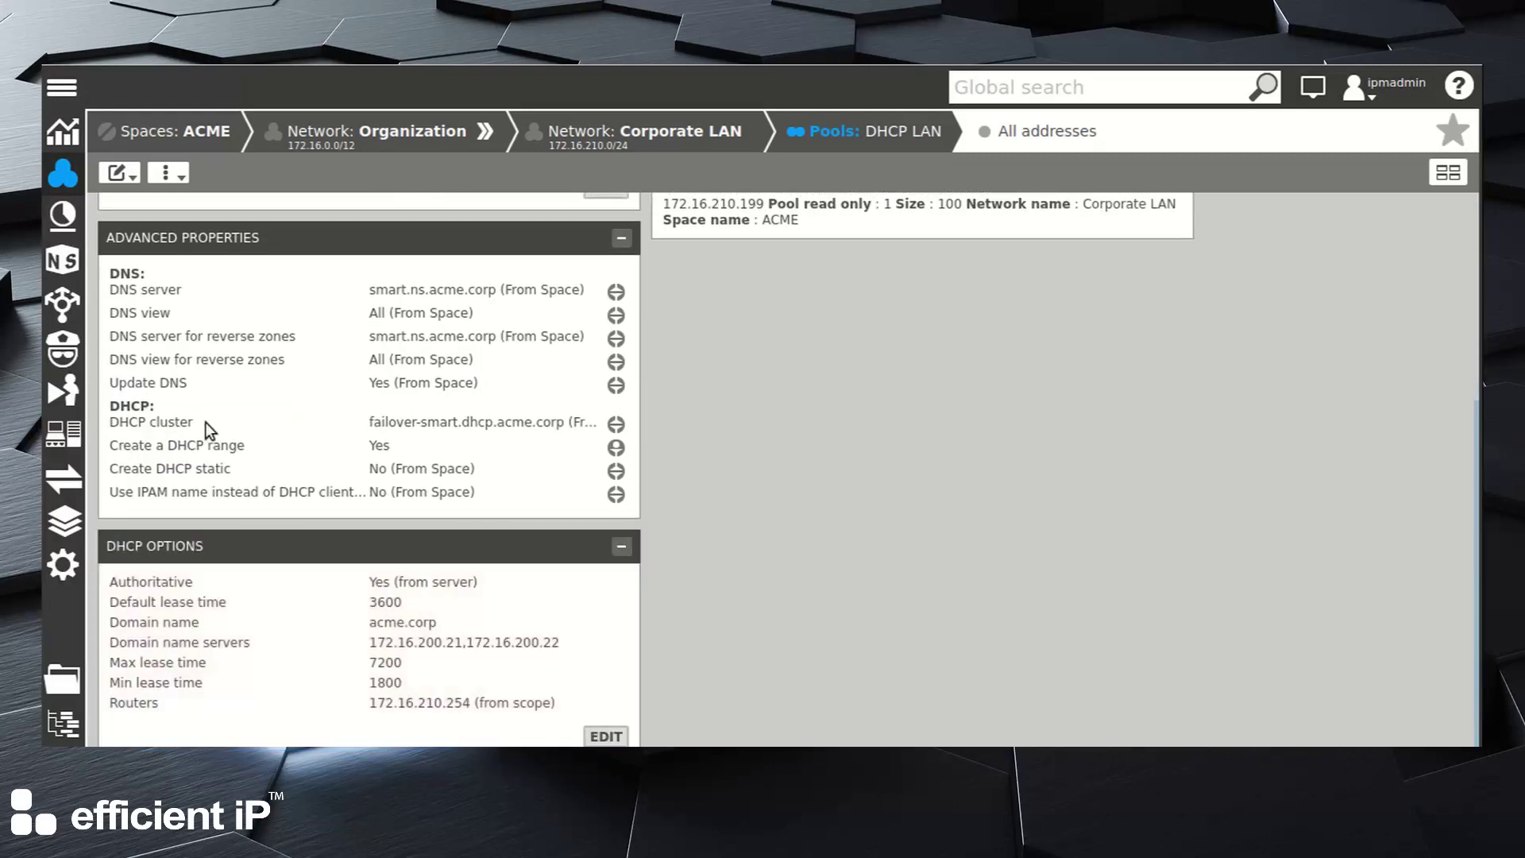
Step: Open the list of DHCP ranges on the smart.dhcp.acme.corp server
mouse_move(63, 214)
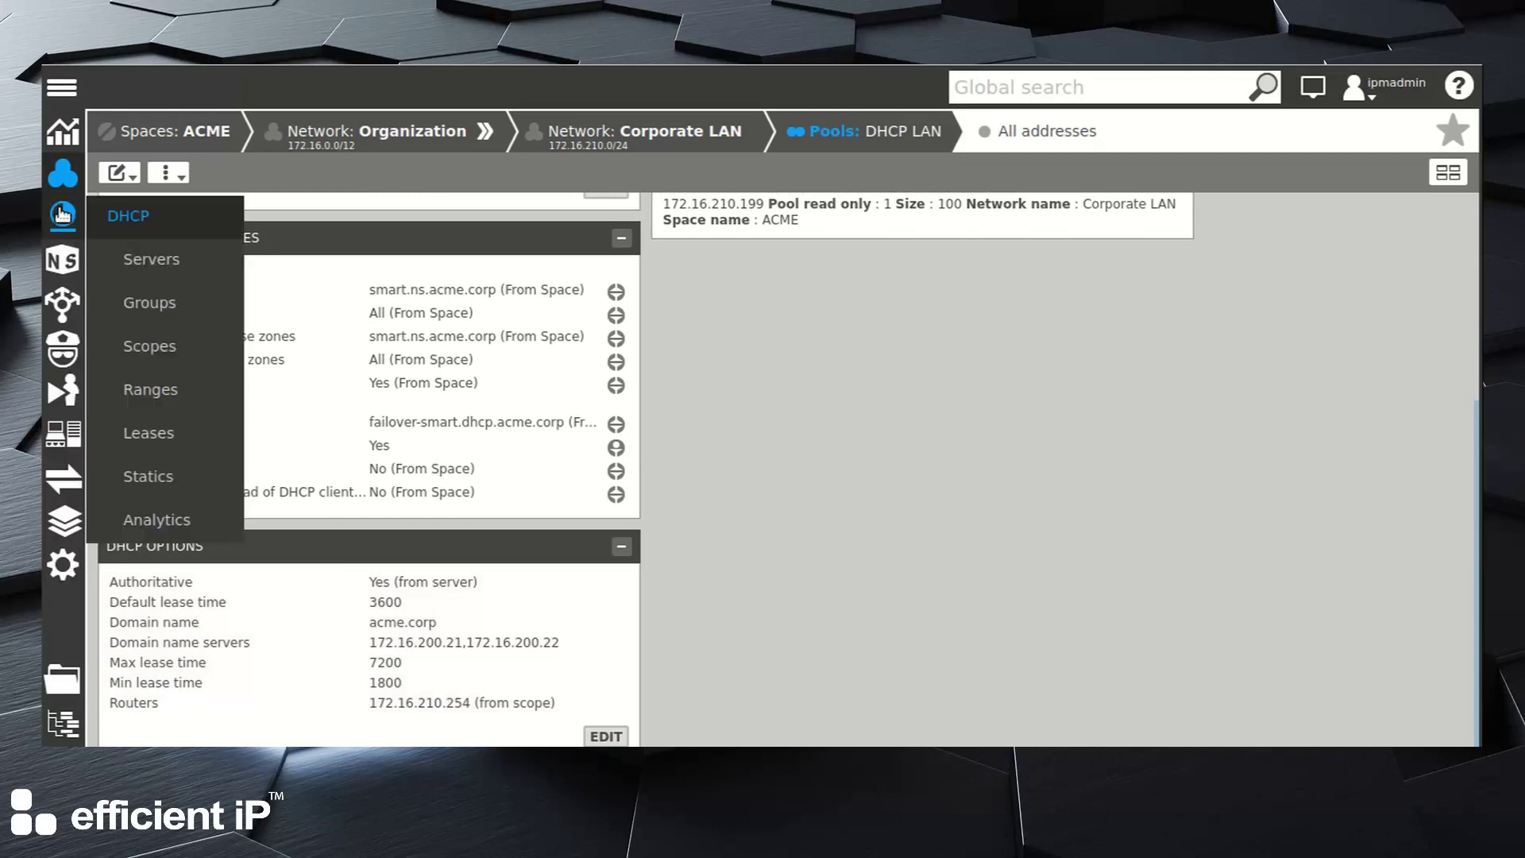
click(150, 264)
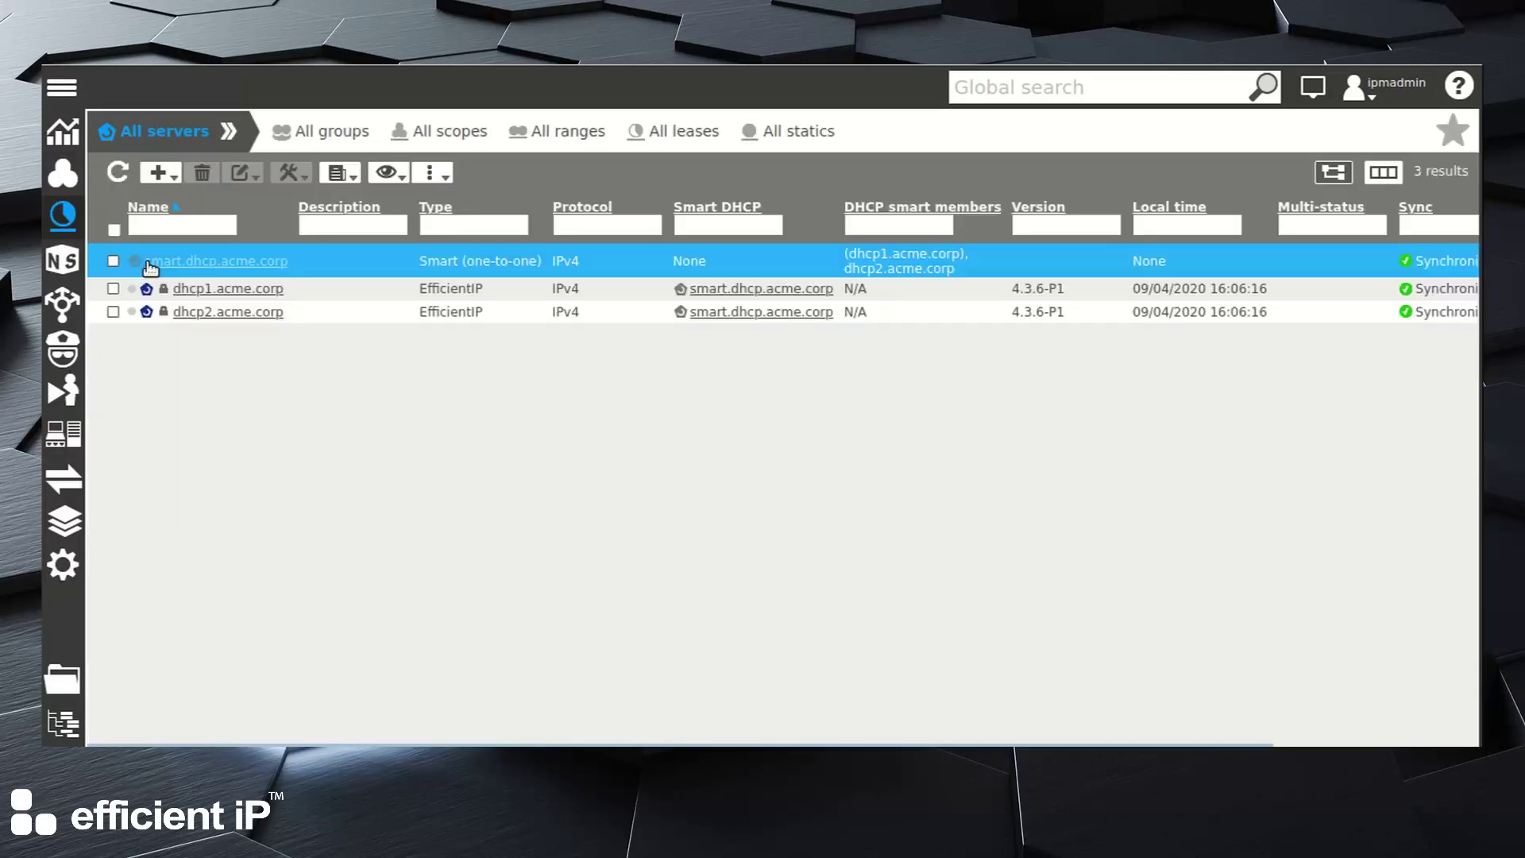
click(237, 263)
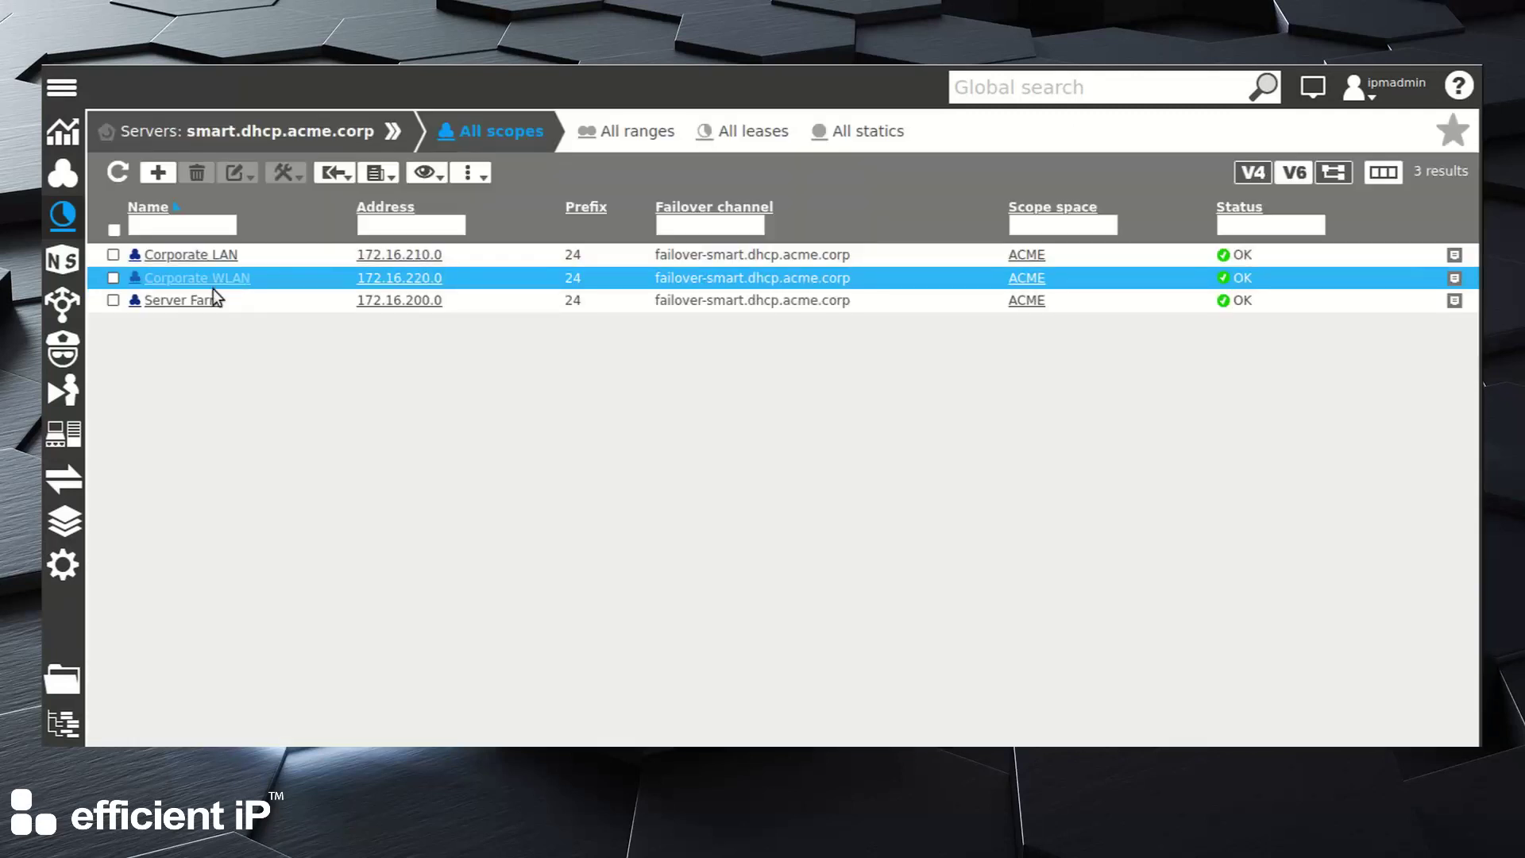
click(642, 135)
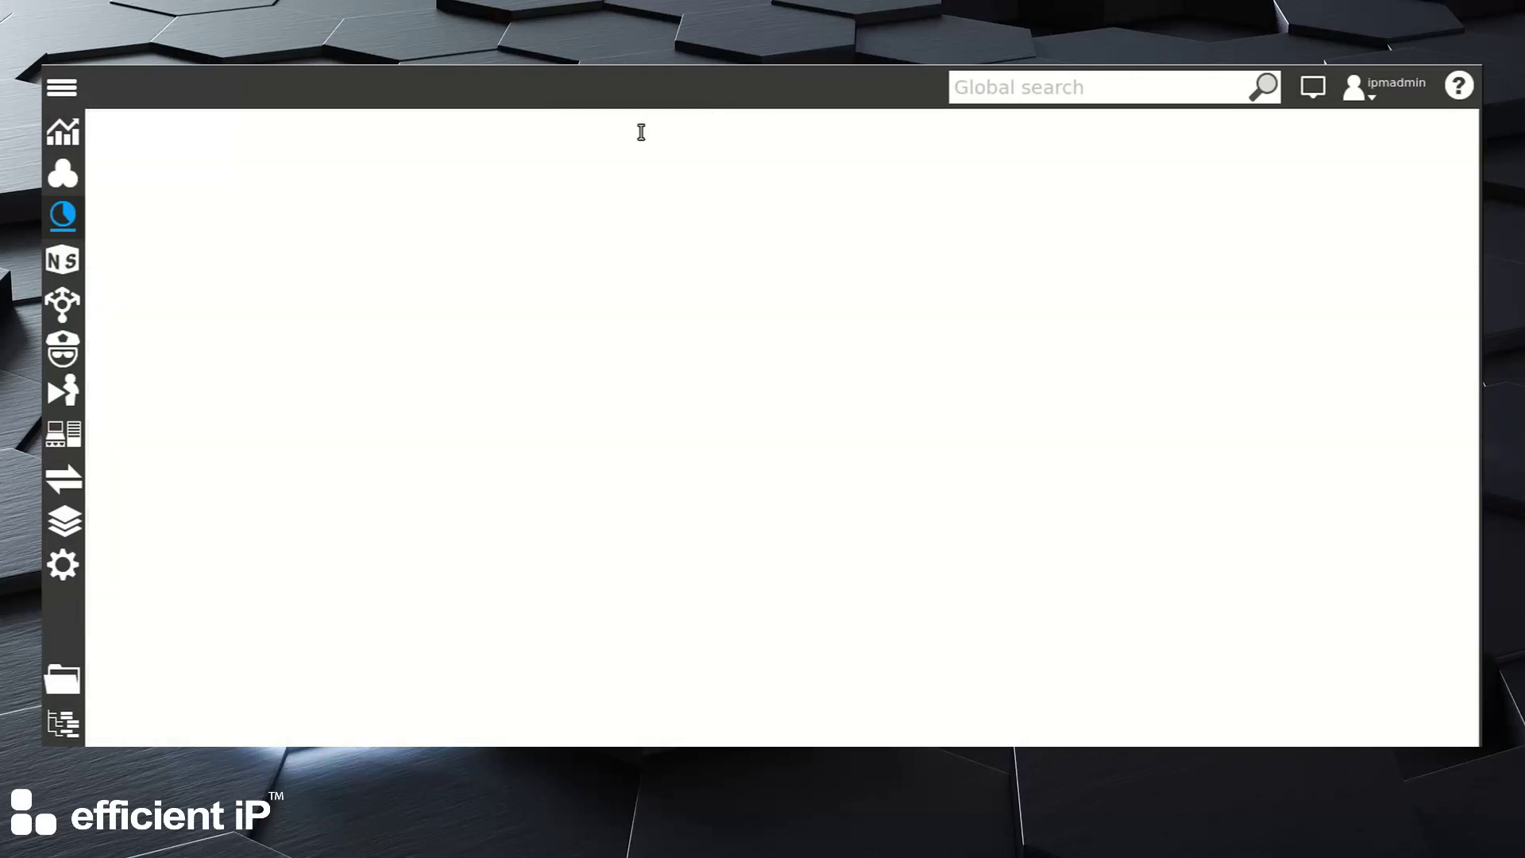
Step: Open the properties of the 172.16.210.100-172.16.210.199 range and expand its DHCP options
click(289, 264)
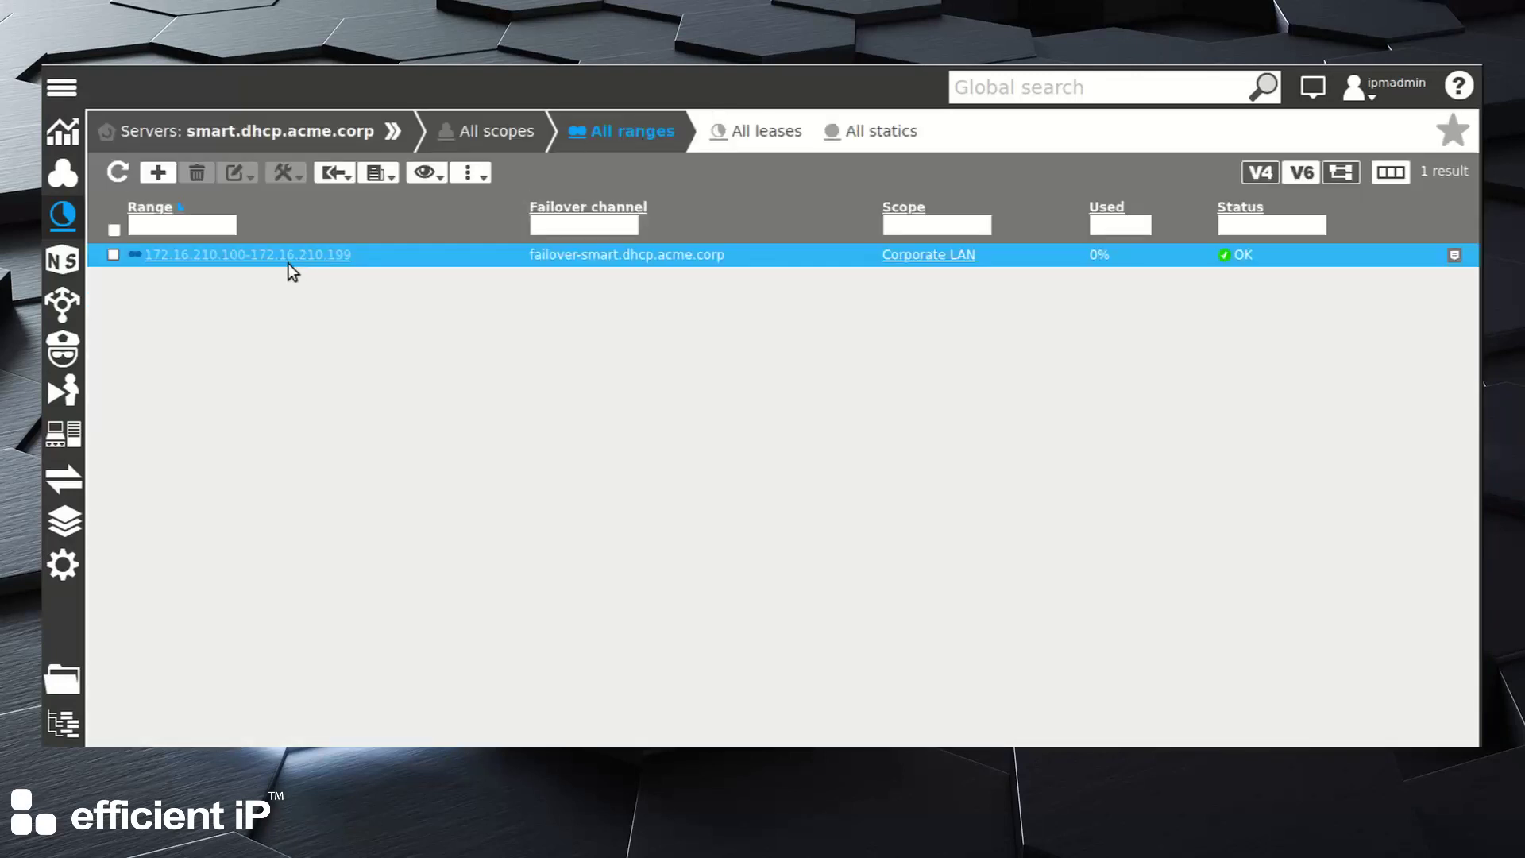
right_click(289, 264)
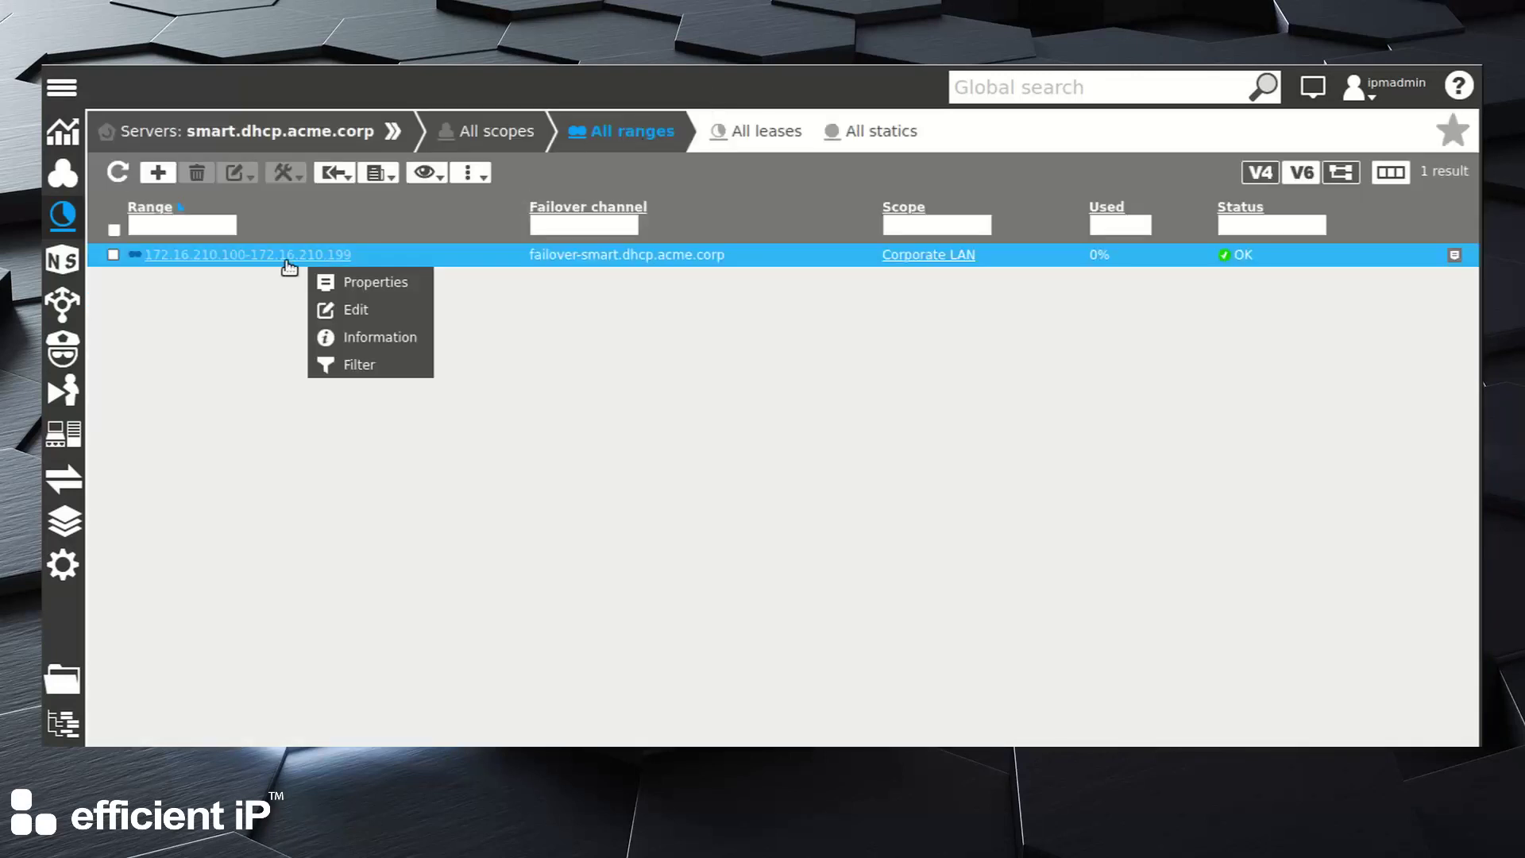
click(363, 285)
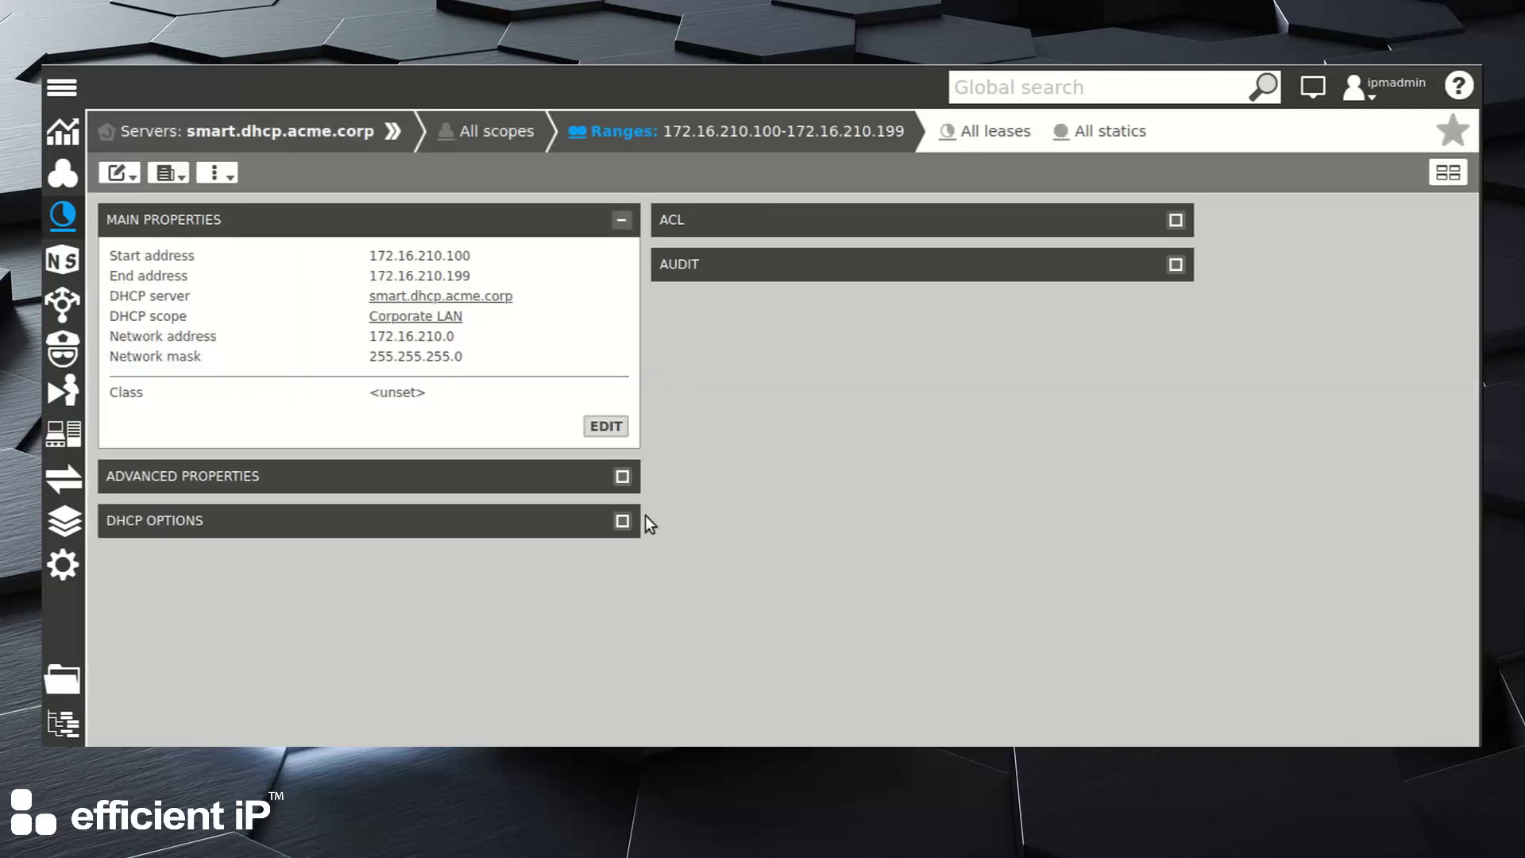
click(623, 521)
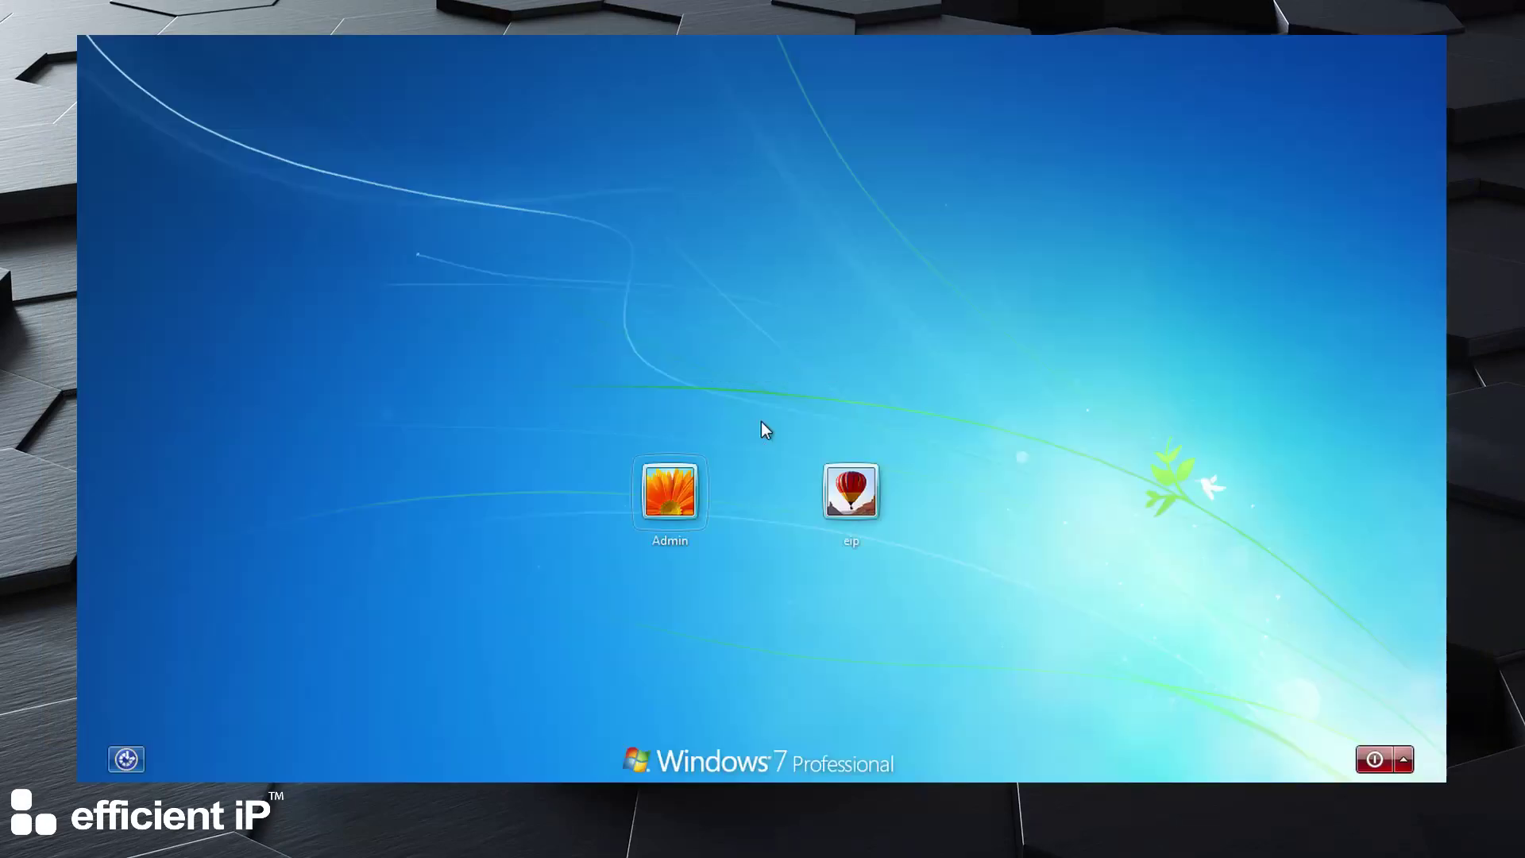
Step: Switch to the Windows 7 client and log in to the eip account with its password
click(840, 496)
text(*)
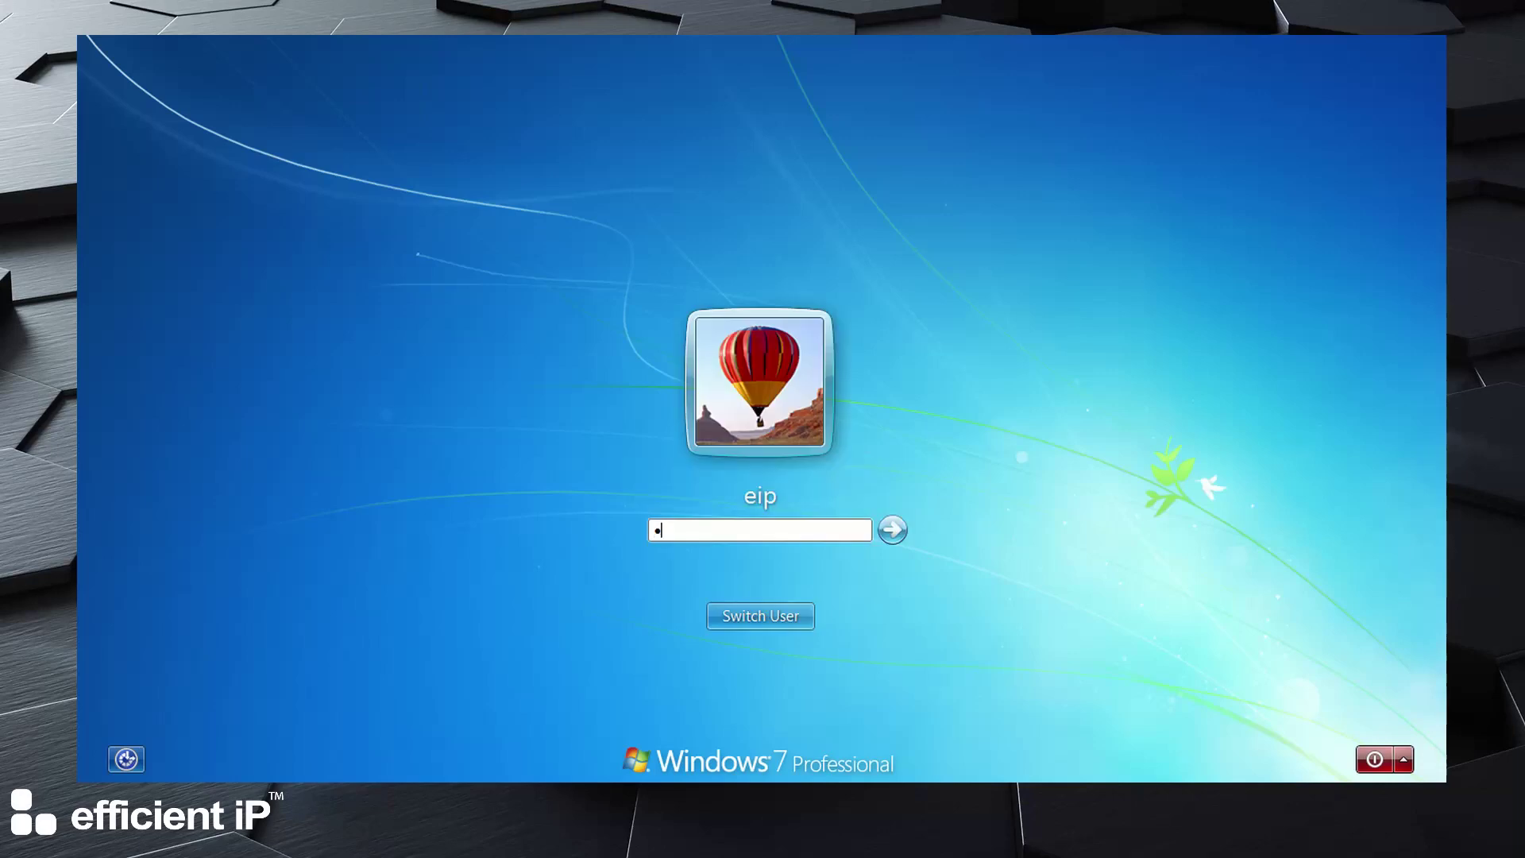
text(******)
key(Return)
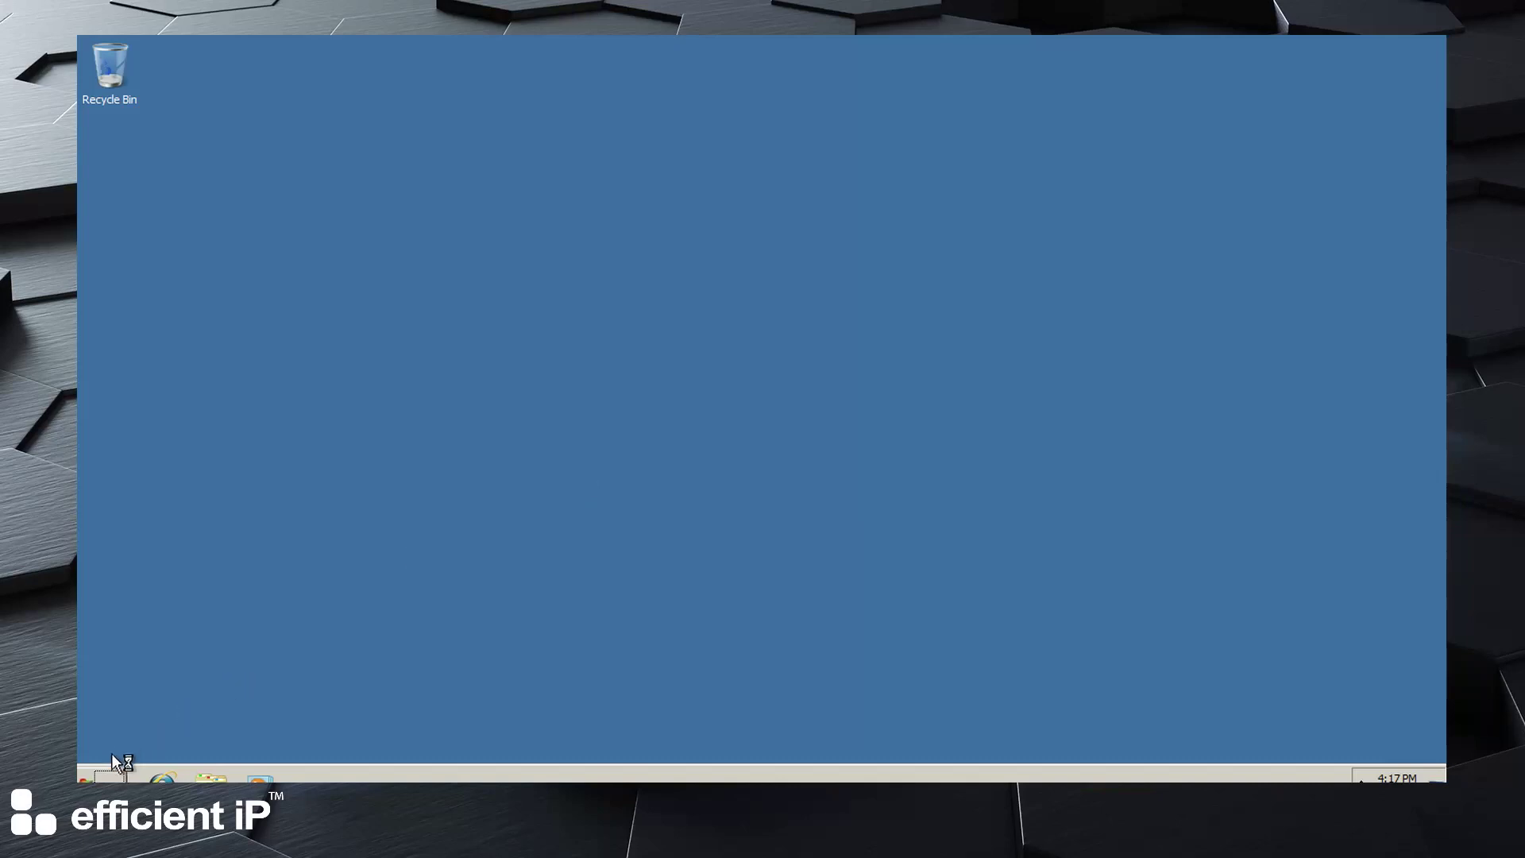
Step: Search Windows for "view network" and open the network status and tasks page
click(109, 774)
text(vi)
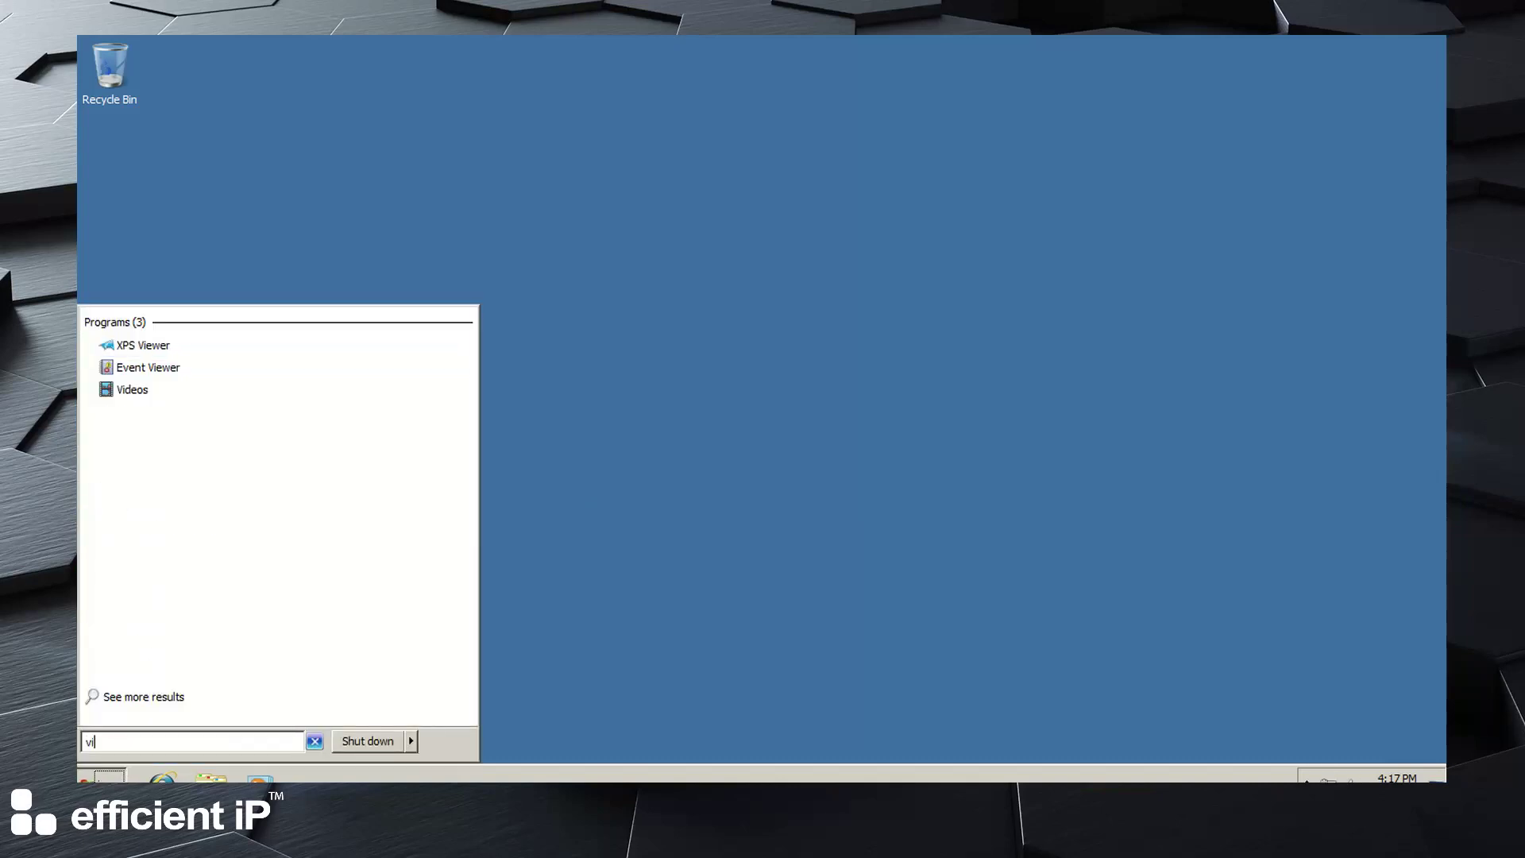
text(ew network)
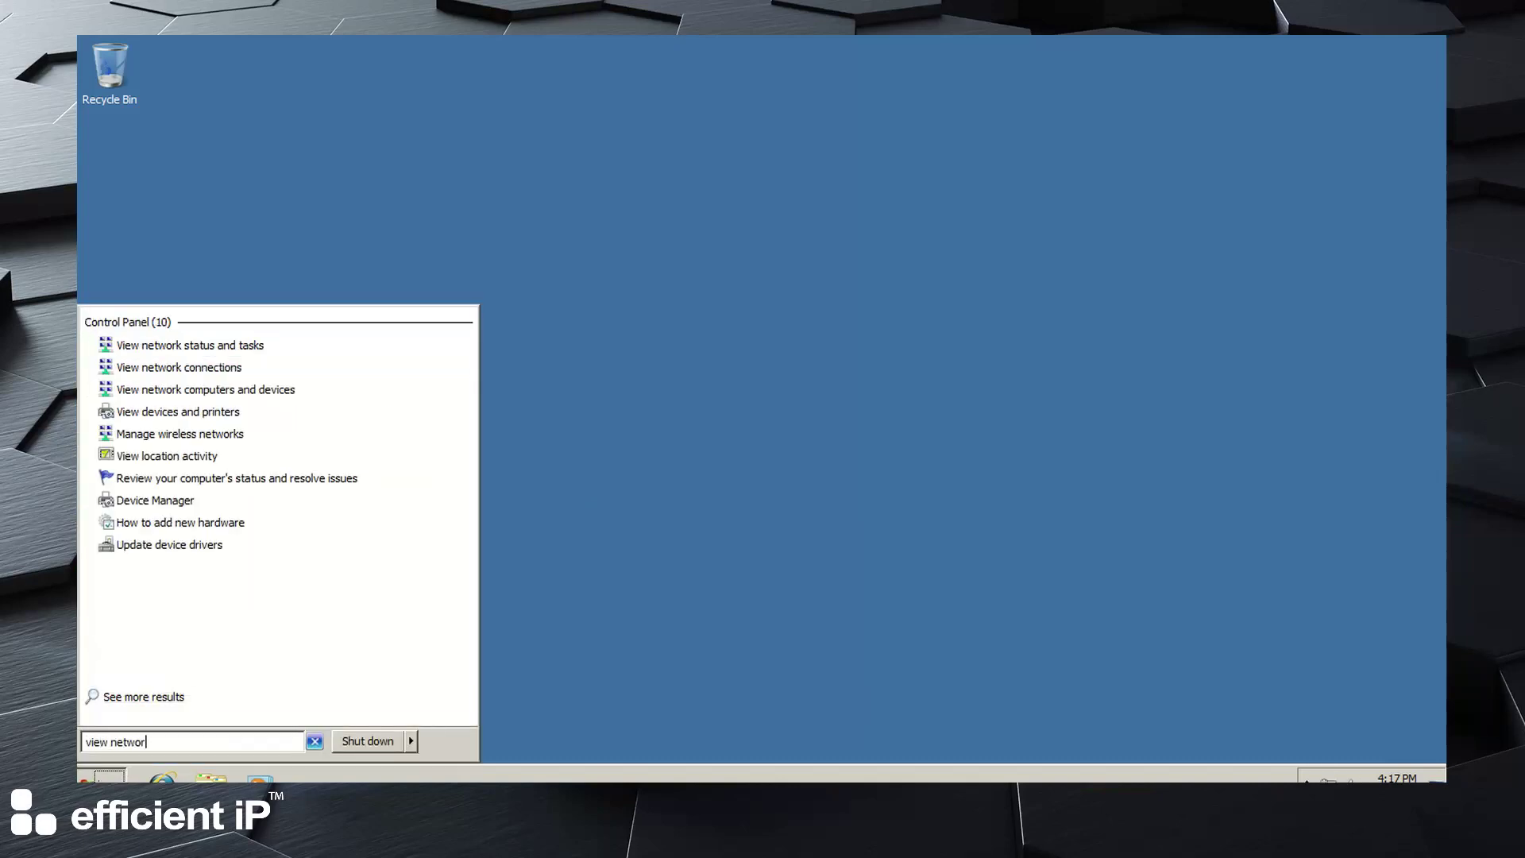
click(206, 351)
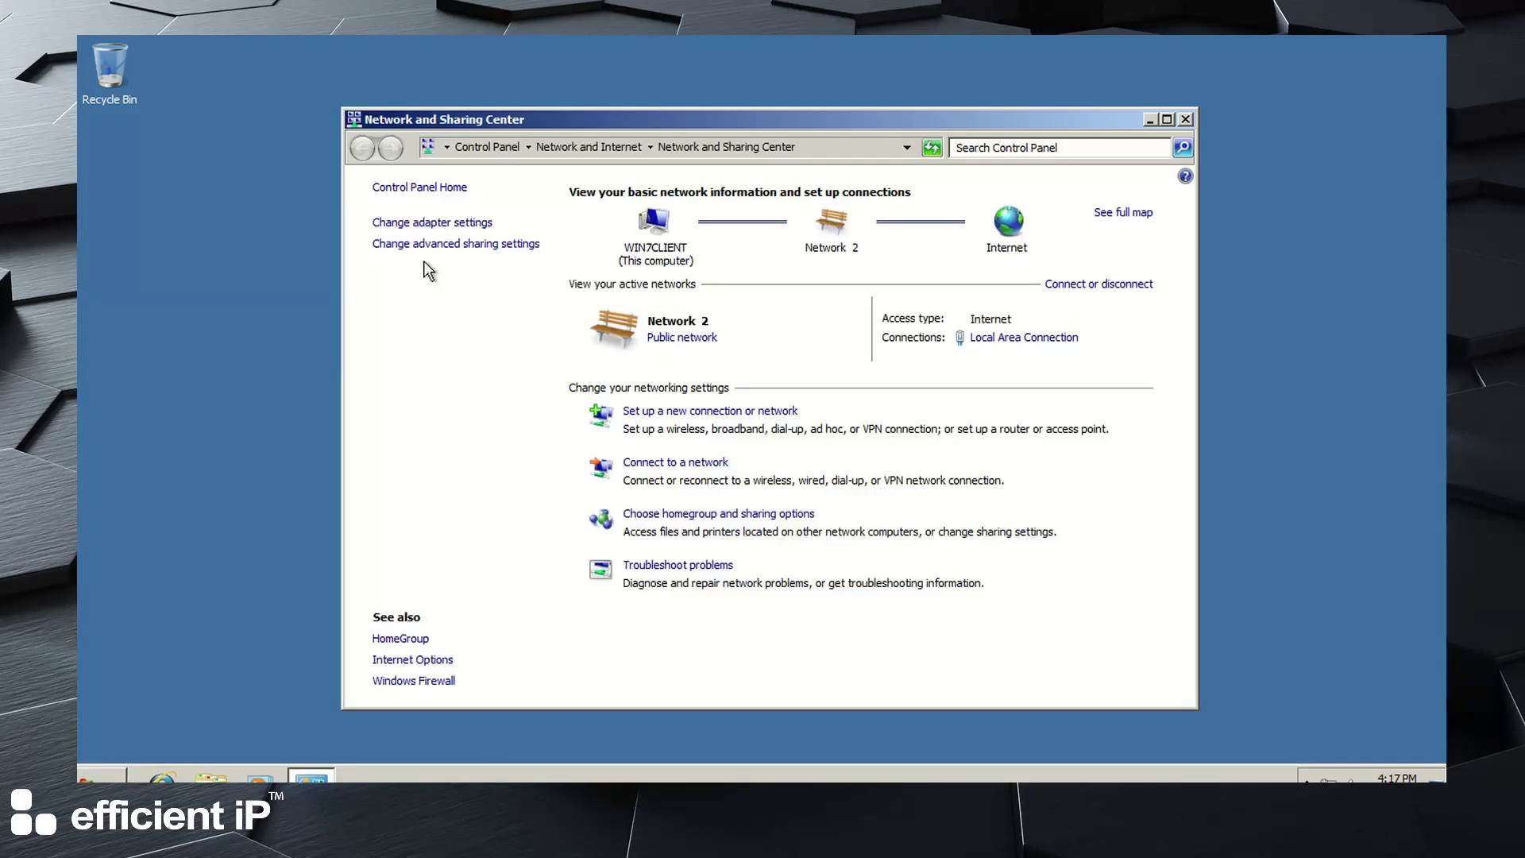
Step: Open the Local Area Connection's status details and check its IPv4 address, lease, default gateway, DHCP server and DNS servers
click(427, 222)
right_click(454, 223)
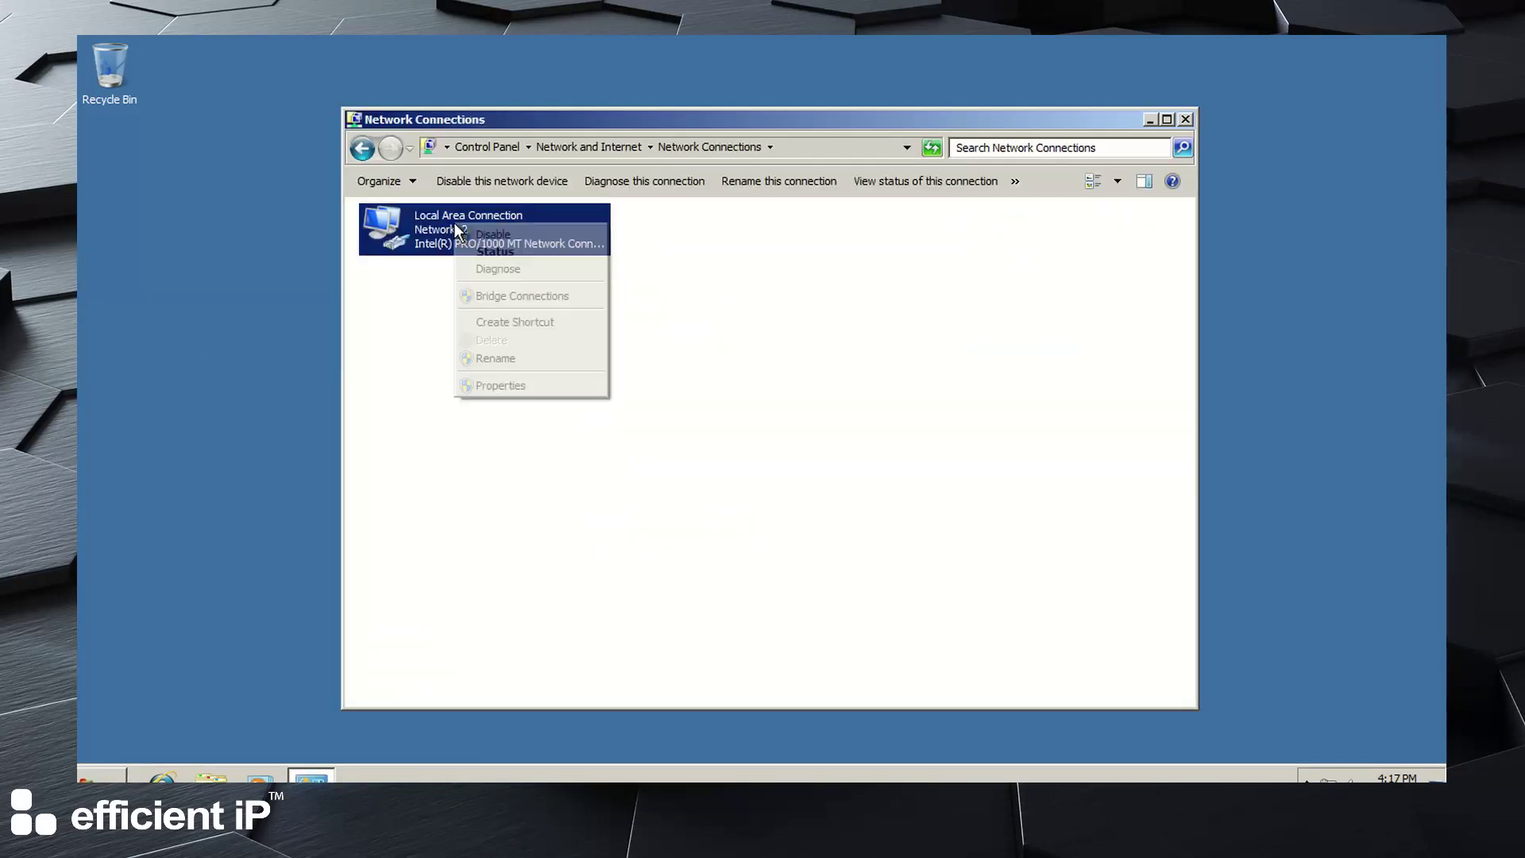
click(488, 252)
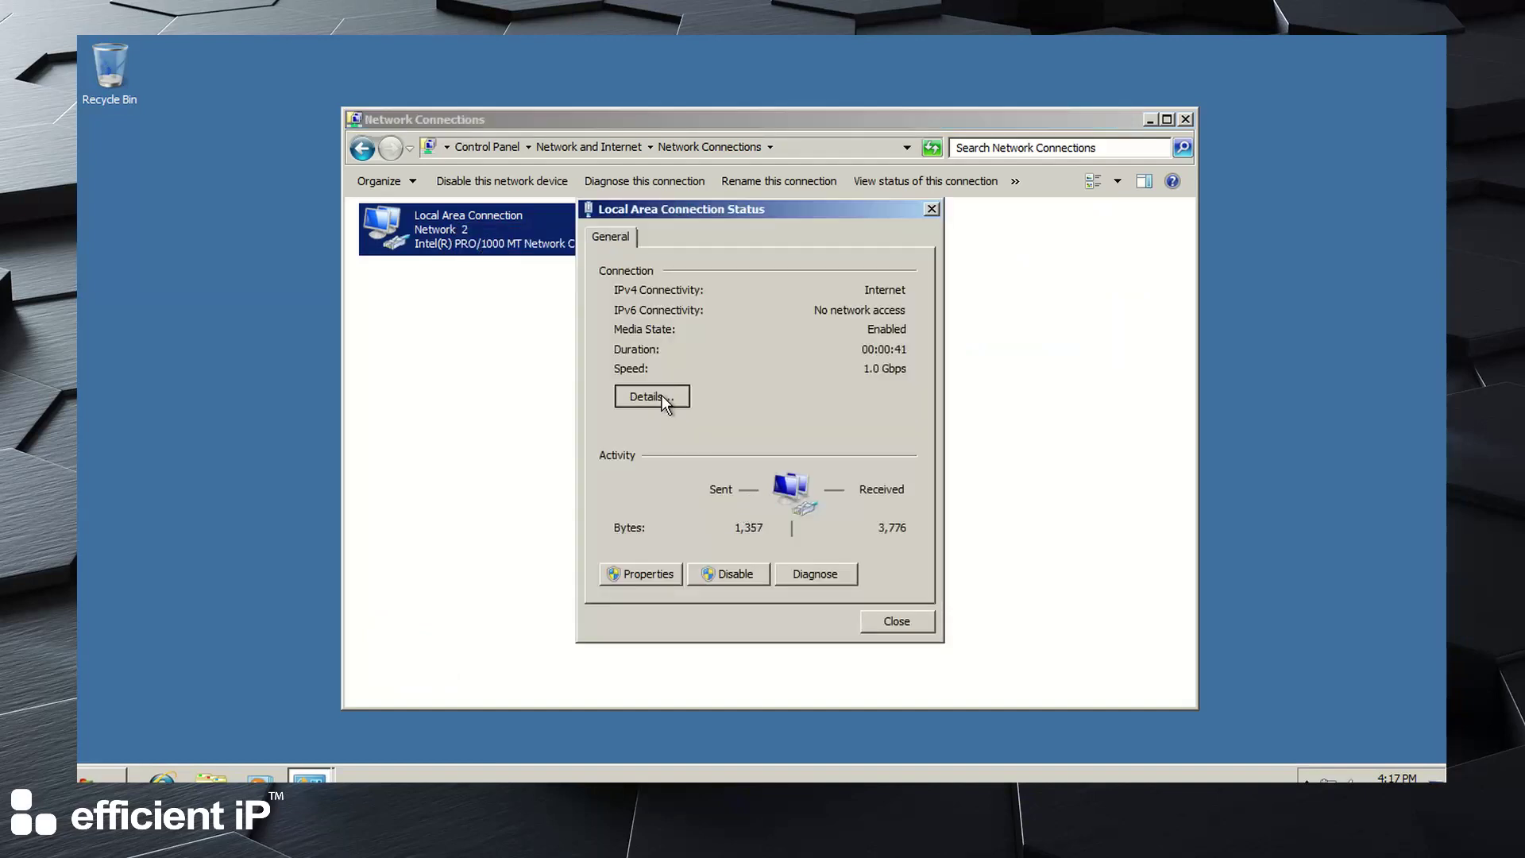
click(661, 394)
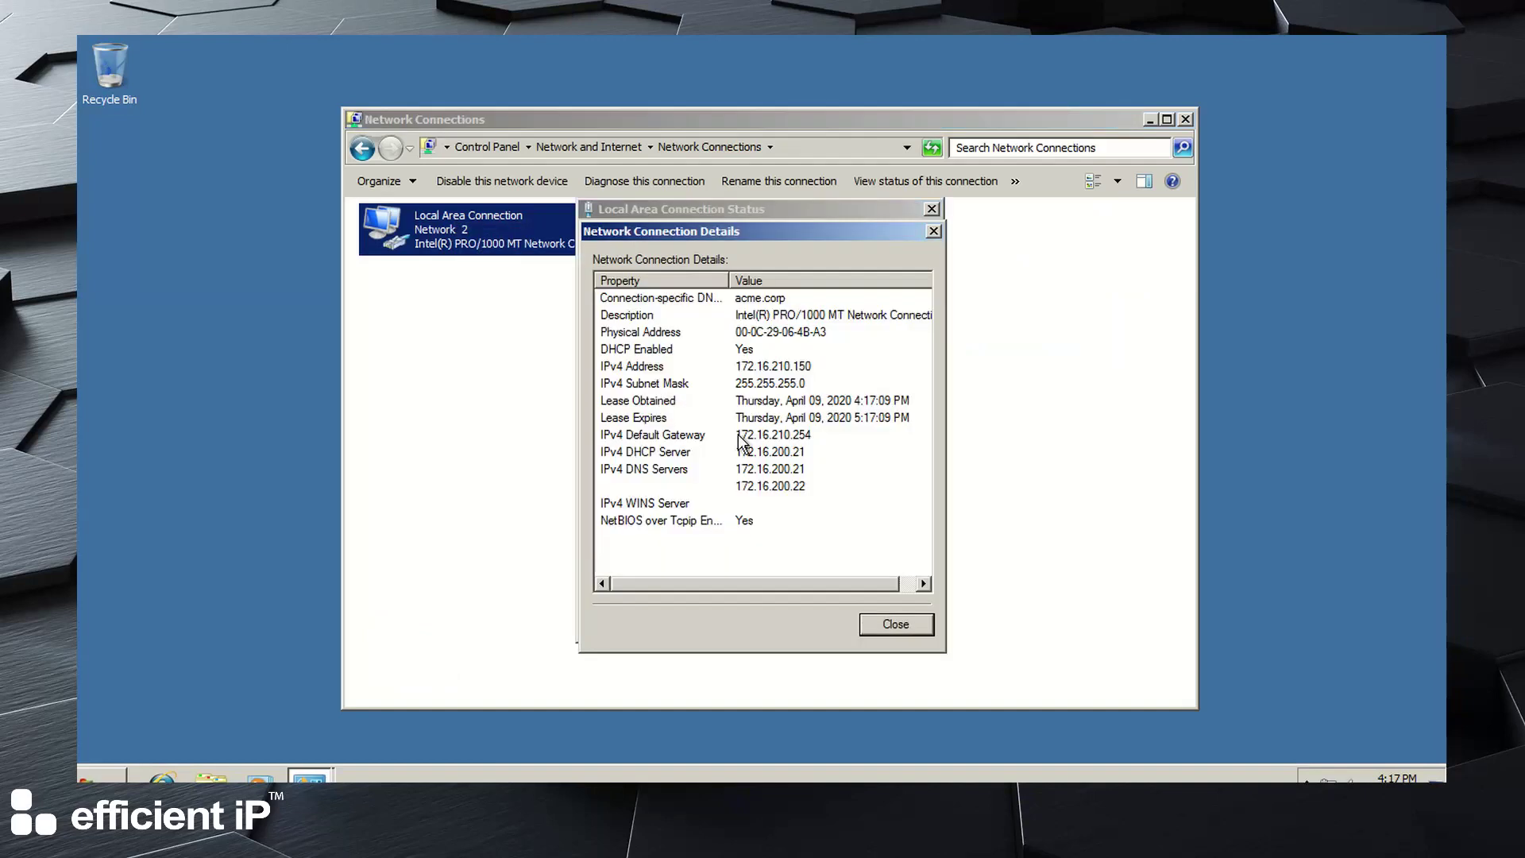
click(811, 451)
click(810, 467)
click(810, 484)
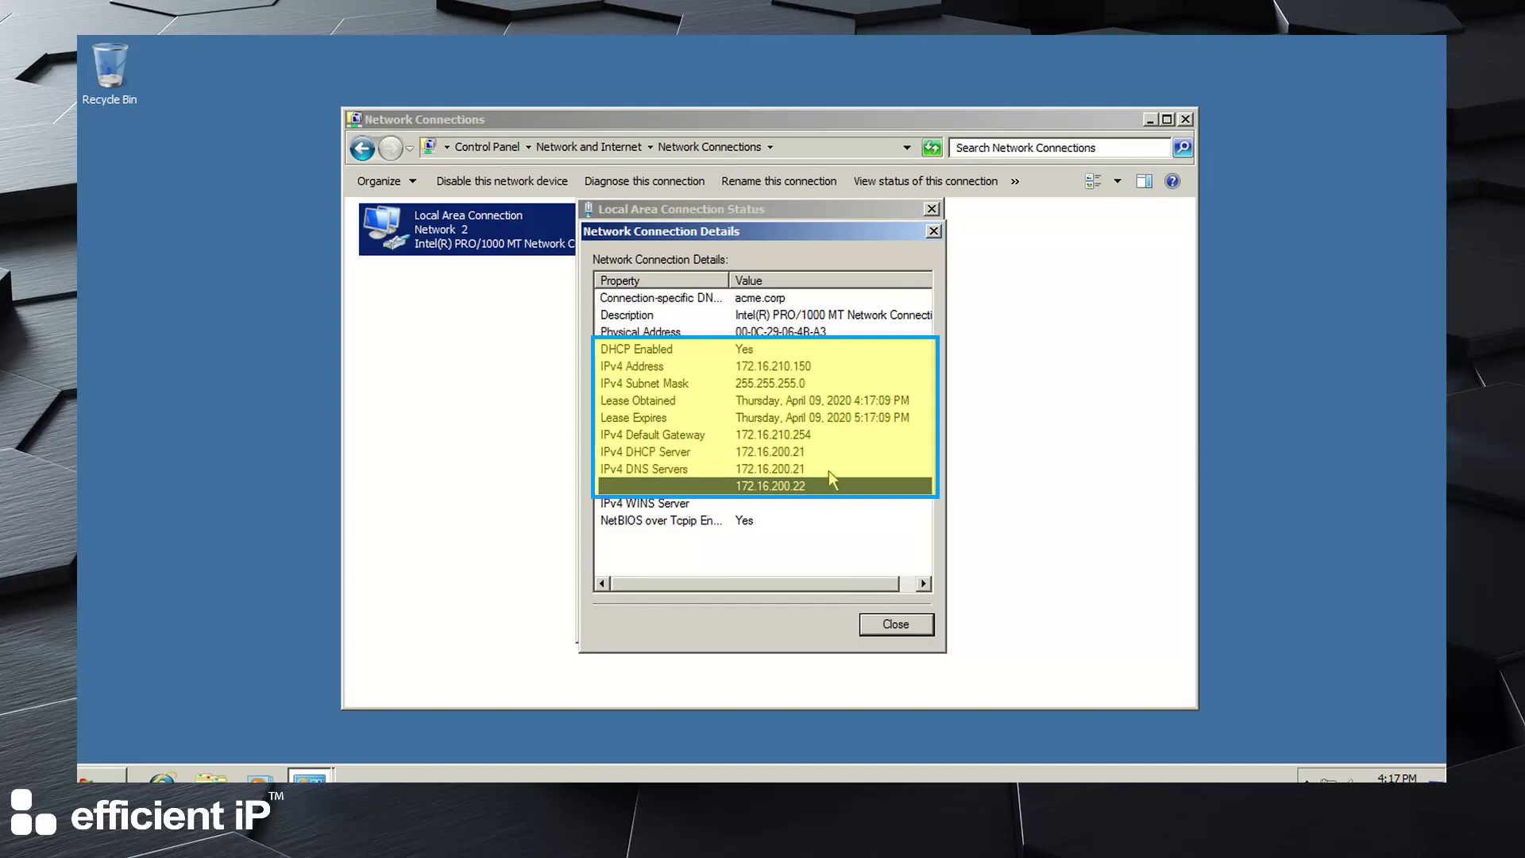
click(804, 437)
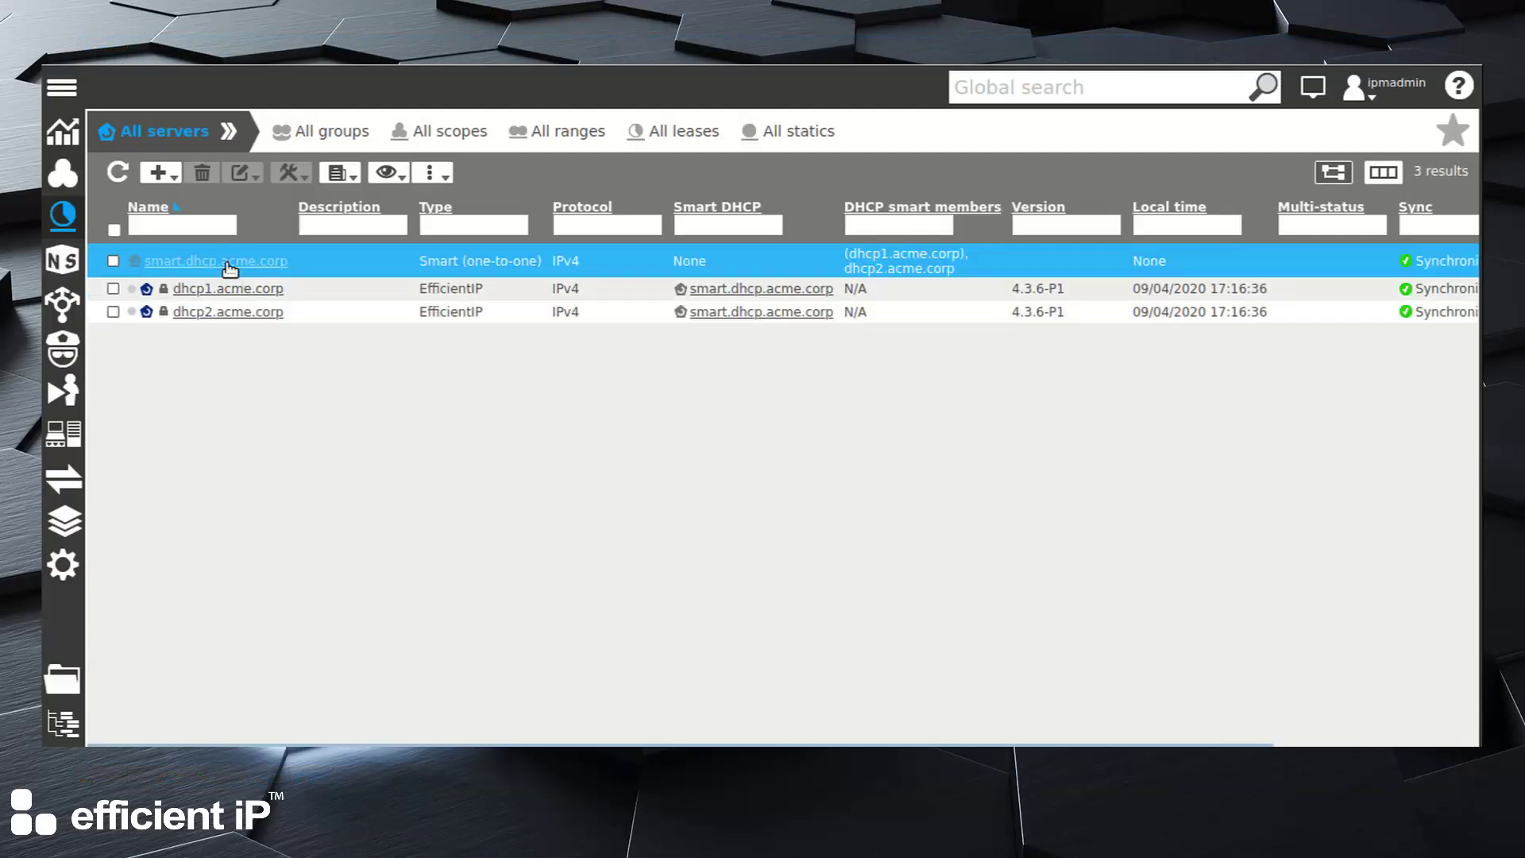
Step: Switch back to the EfficientIP console and list all DHCP leases of the smart.dhcp.acme.corp server
click(227, 264)
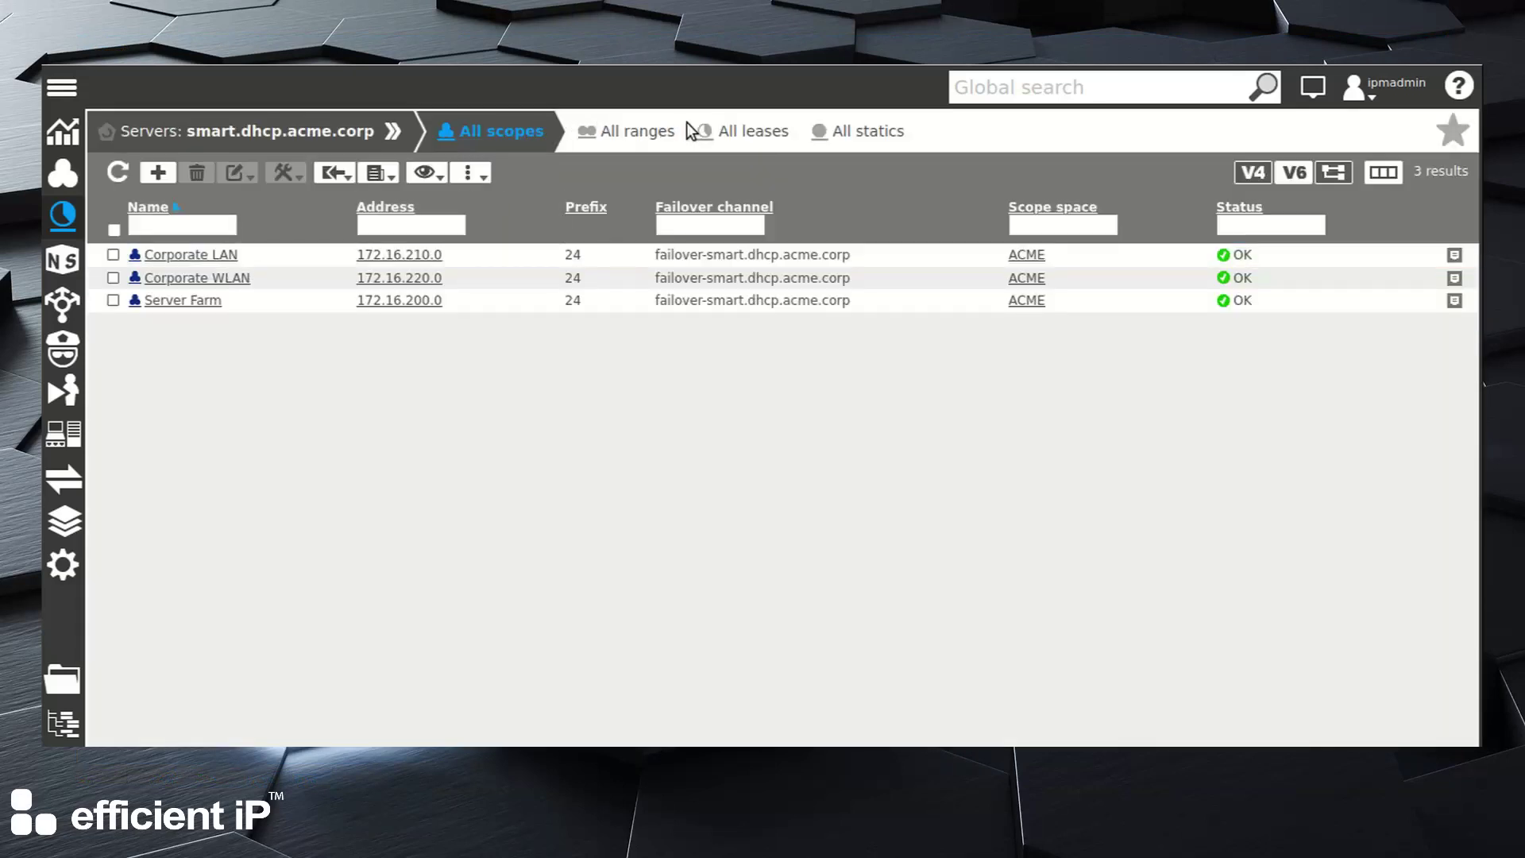
click(739, 130)
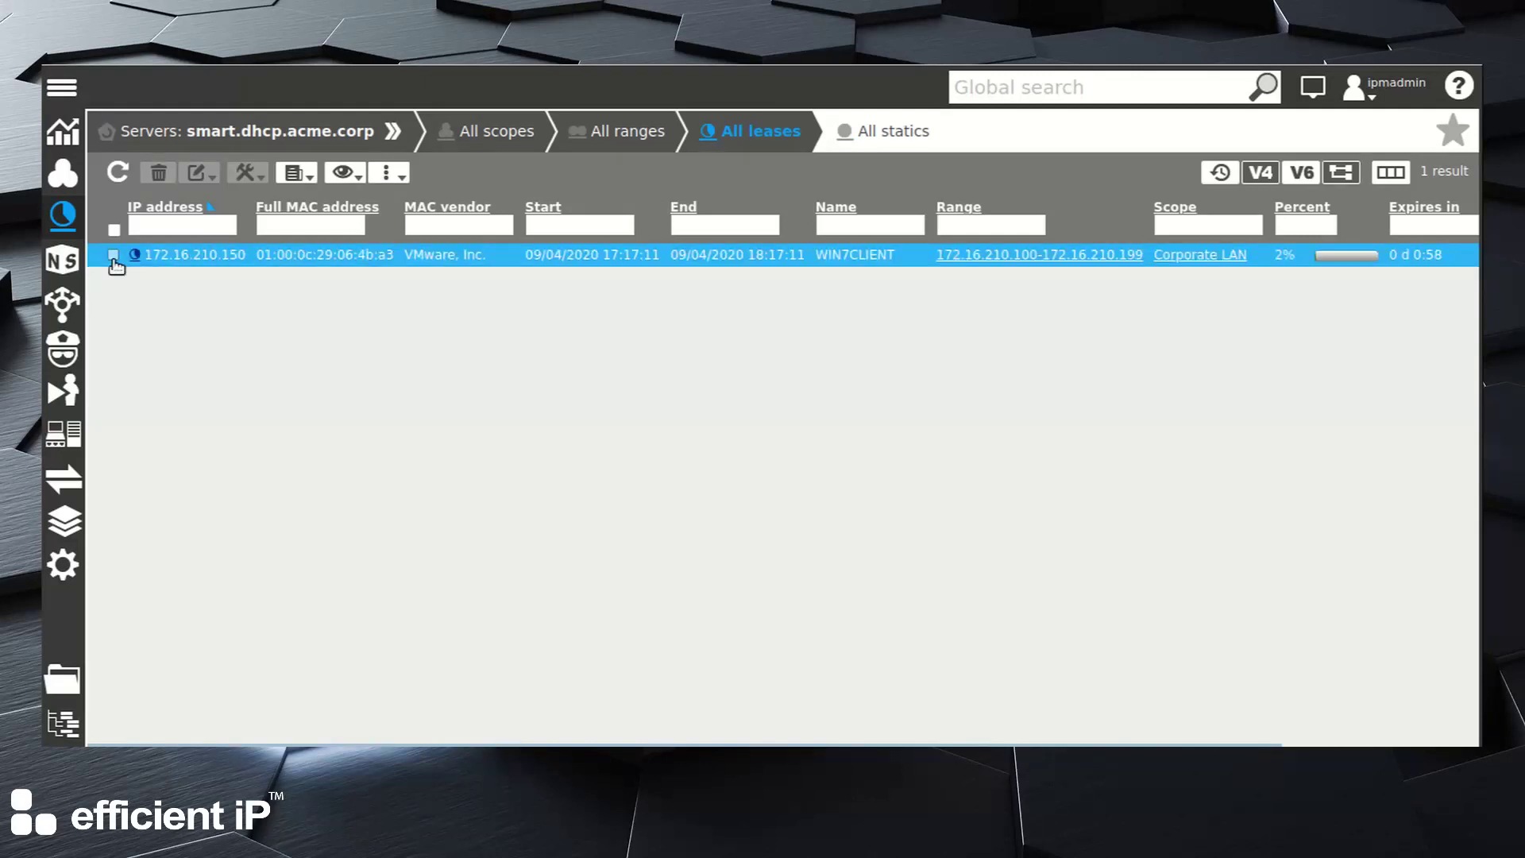
Step: Return to the IPAM module
click(63, 172)
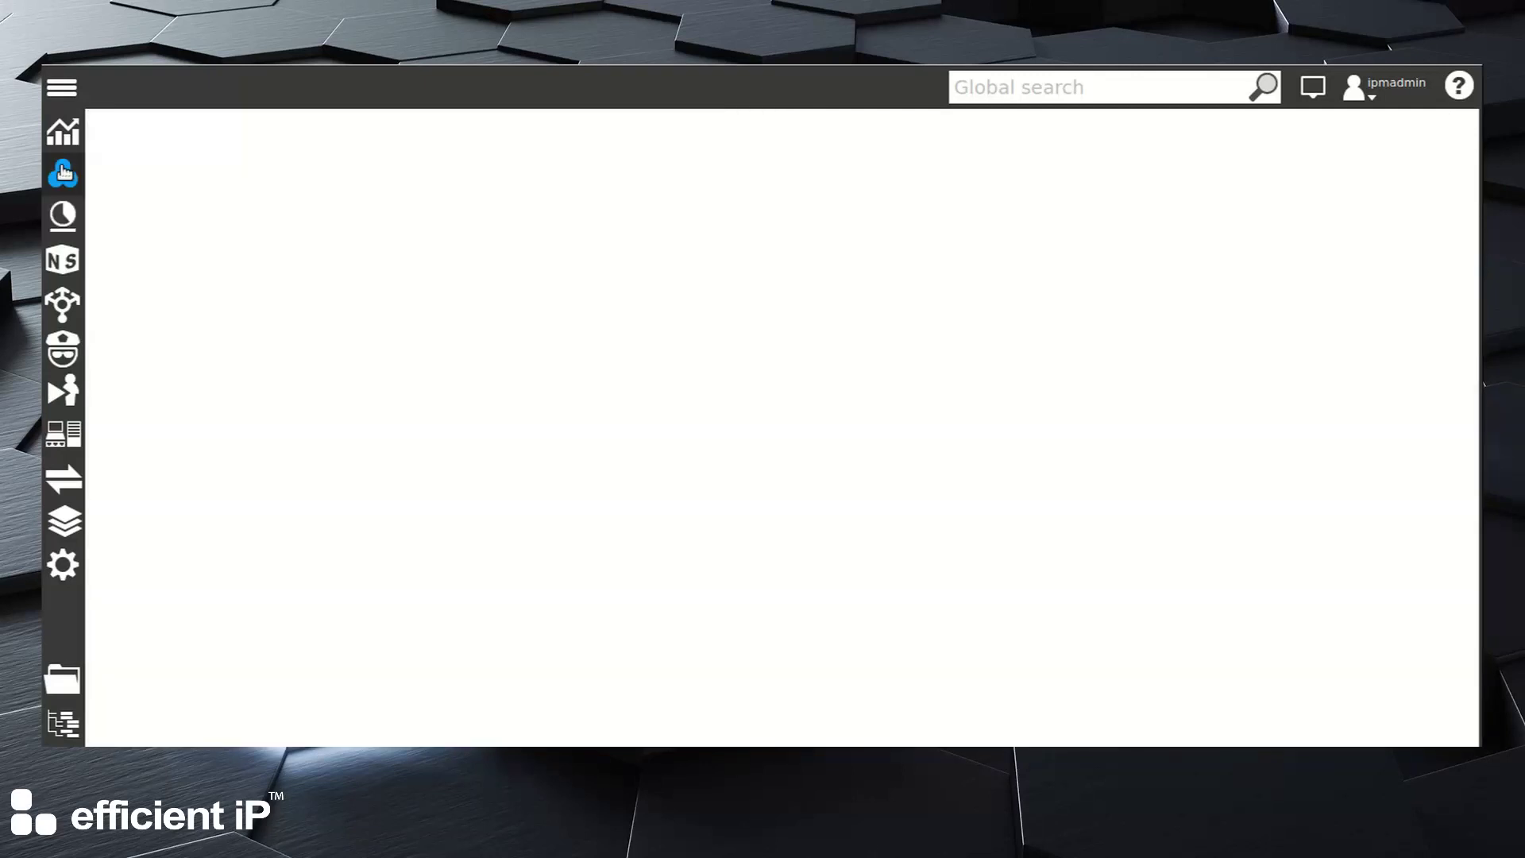